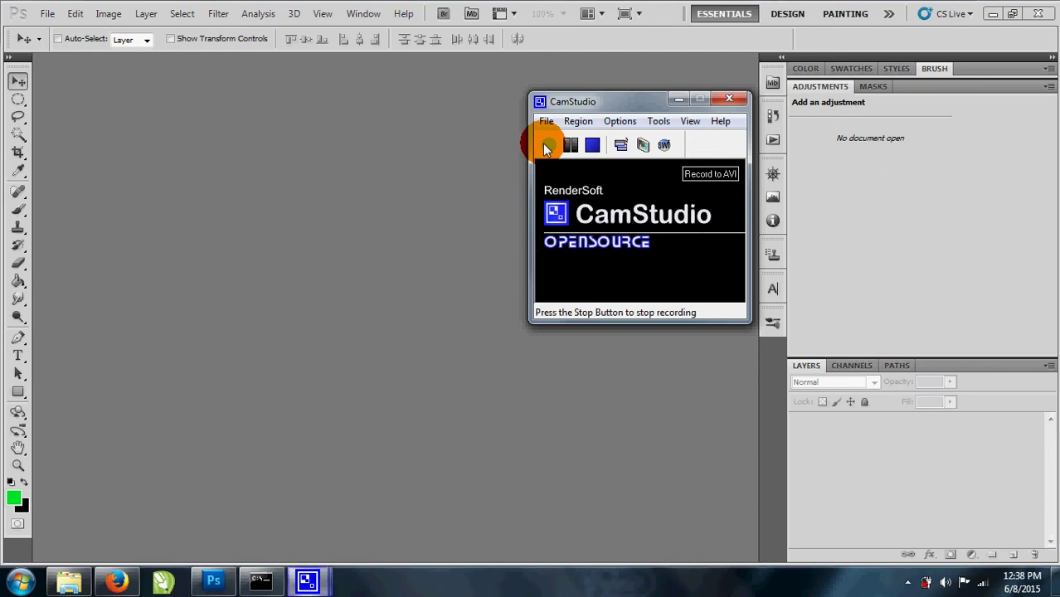
# Create a new white 800 × 400 px document at 72 pixels per inch
pyautogui.click(50, 18)
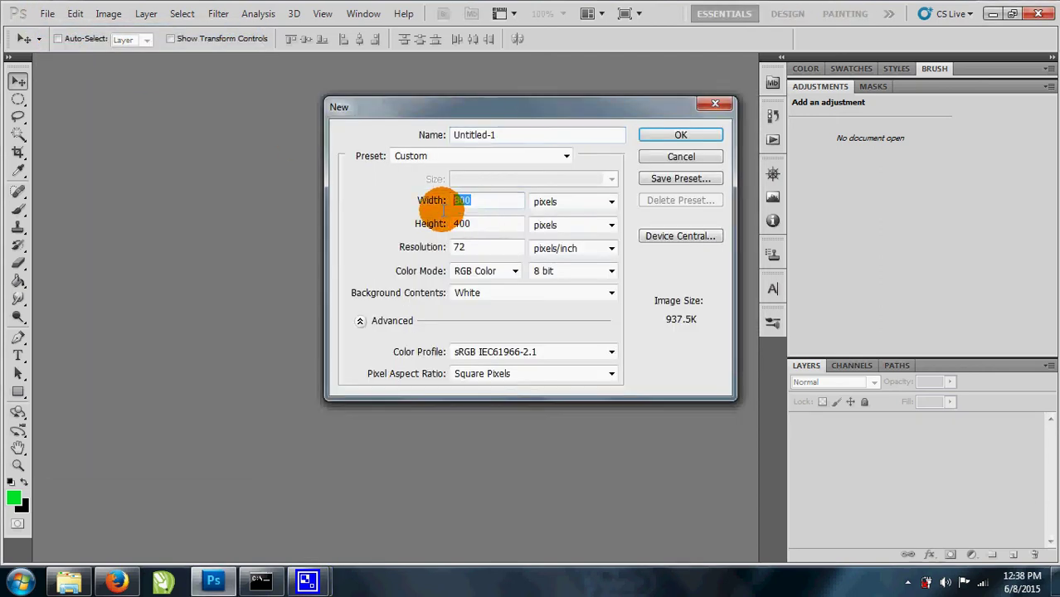
pyautogui.doubleClick(473, 226)
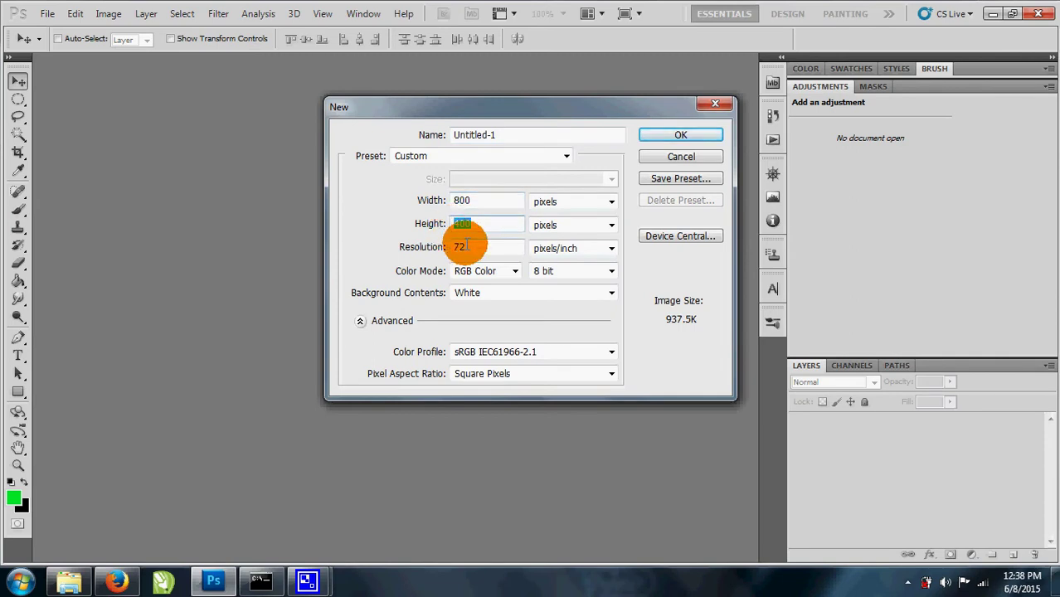
pyautogui.click(653, 136)
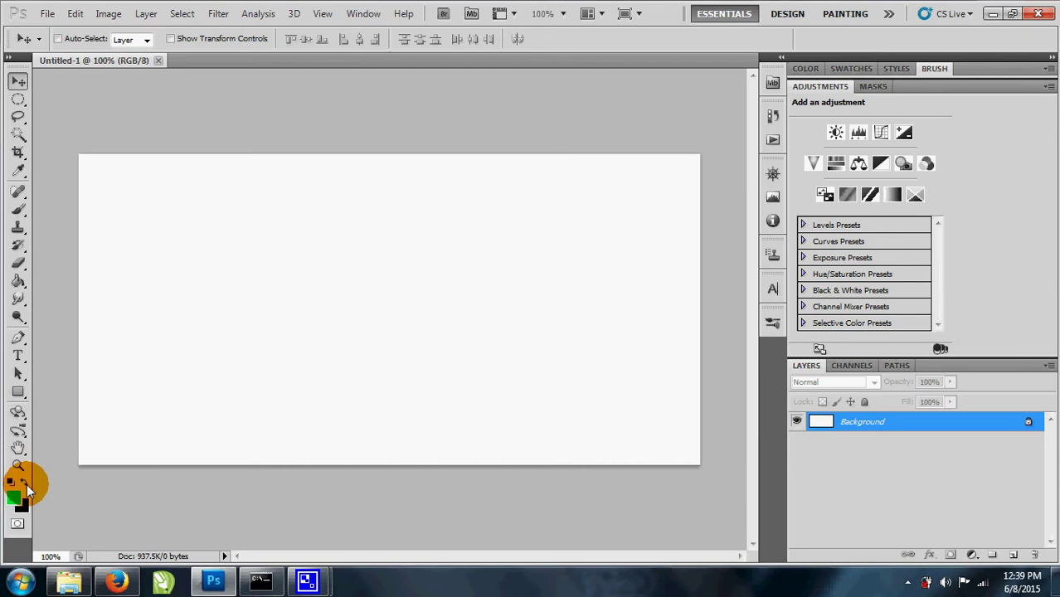
# Set the foreground colour to black and fill the whole canvas with the Paint Bucket
pyautogui.click(13, 496)
pyautogui.moveTo(596, 300)
pyautogui.mouseDown()
pyautogui.moveTo(534, 355)
pyautogui.moveTo(532, 368)
pyautogui.moveTo(544, 370)
pyautogui.mouseUp()
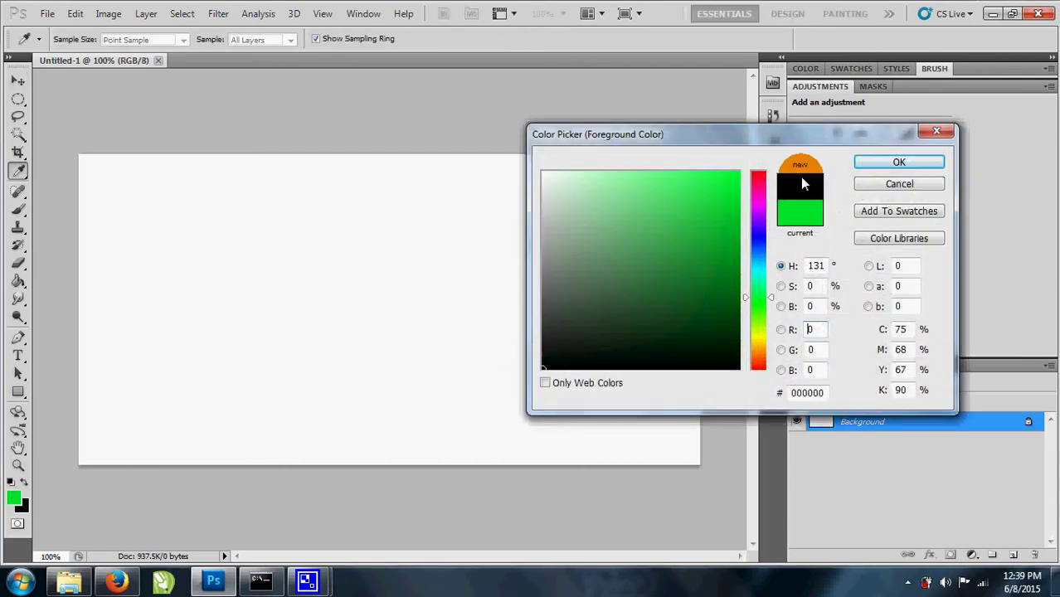
pyautogui.click(867, 164)
pyautogui.click(20, 284)
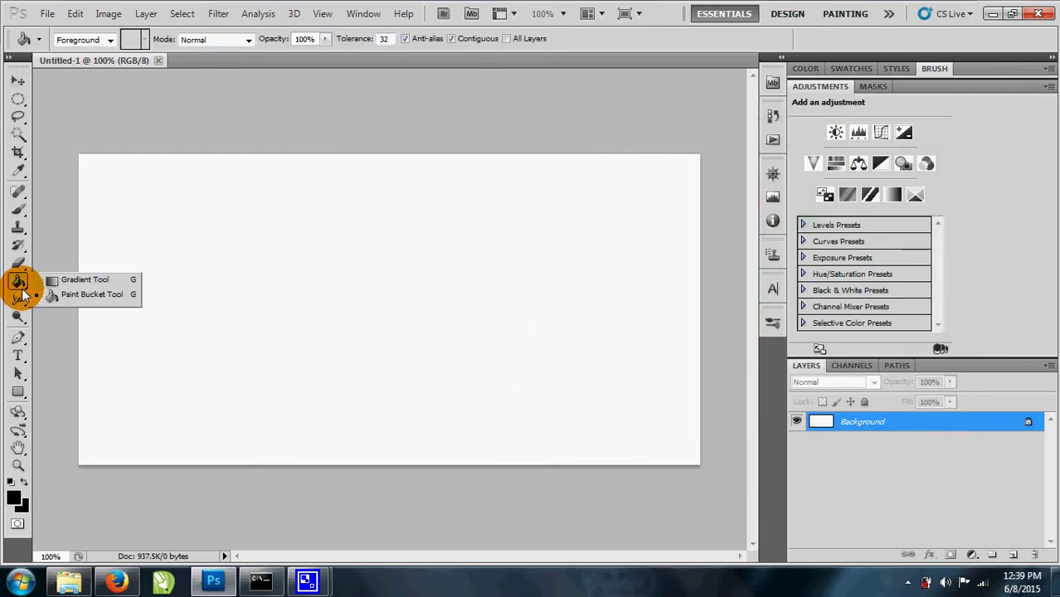
pyautogui.click(73, 295)
pyautogui.click(379, 298)
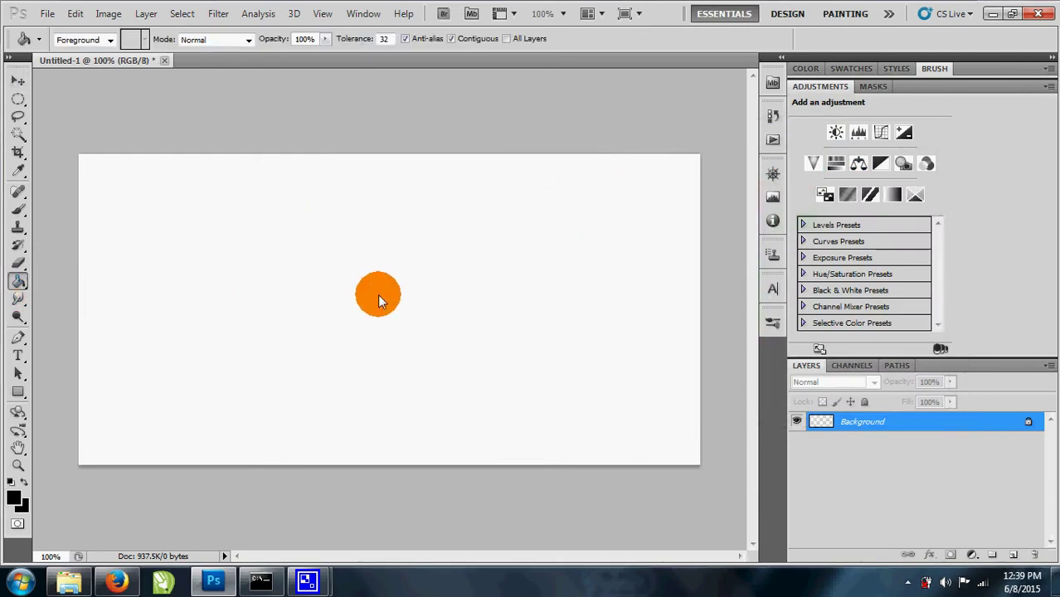
# Draw a wide elliptical selection across the middle of the canvas
pyautogui.click(18, 81)
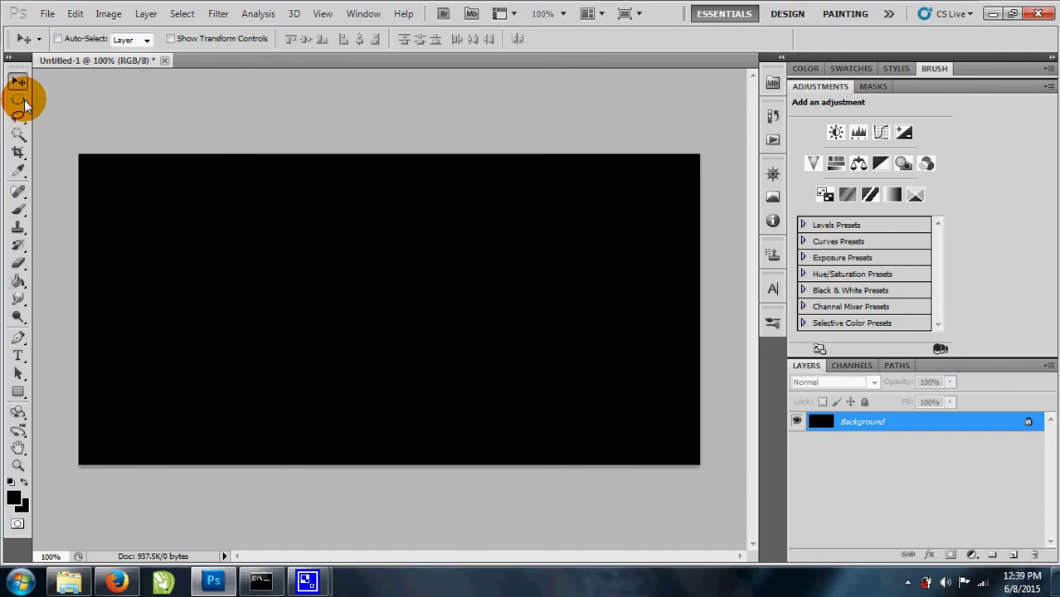
pyautogui.moveTo(20, 99); pyautogui.dragTo(59, 114)
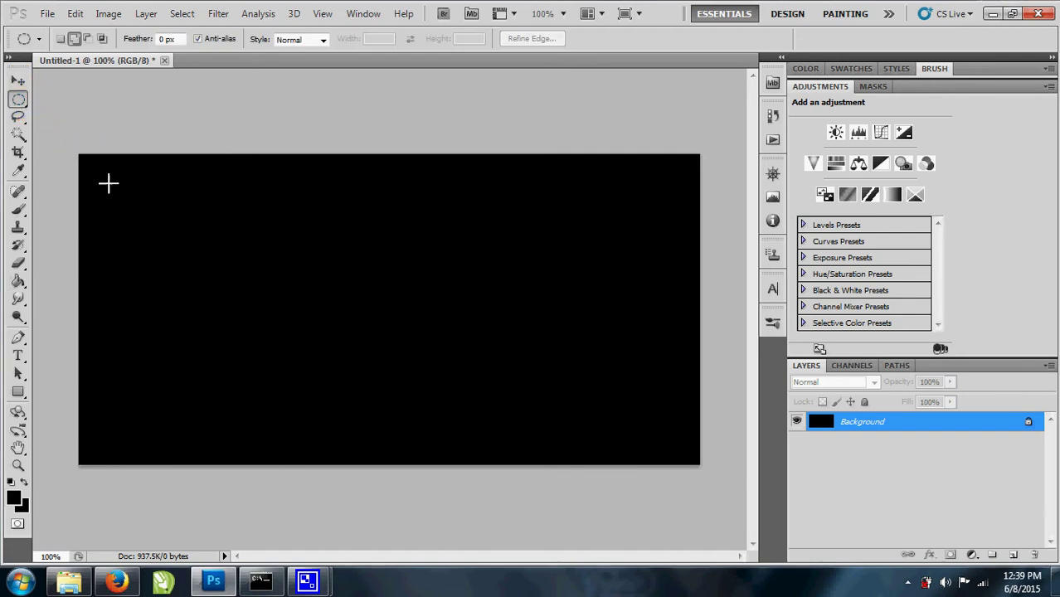
pyautogui.moveTo(106, 182); pyautogui.dragTo(172, 222)
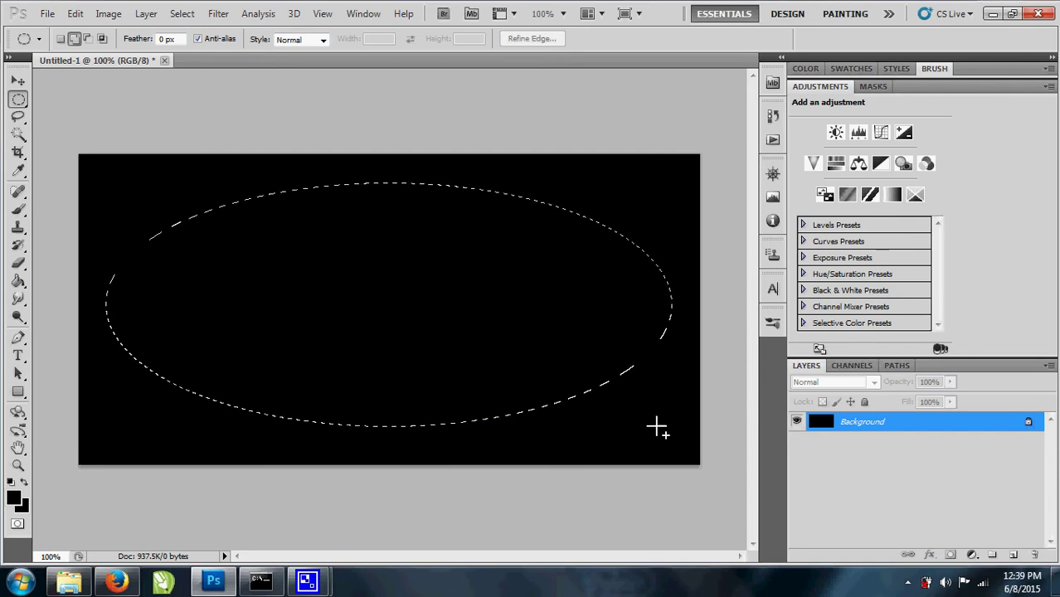
# Fill the ellipse with green 00e42b and deselect it
pyautogui.click(13, 497)
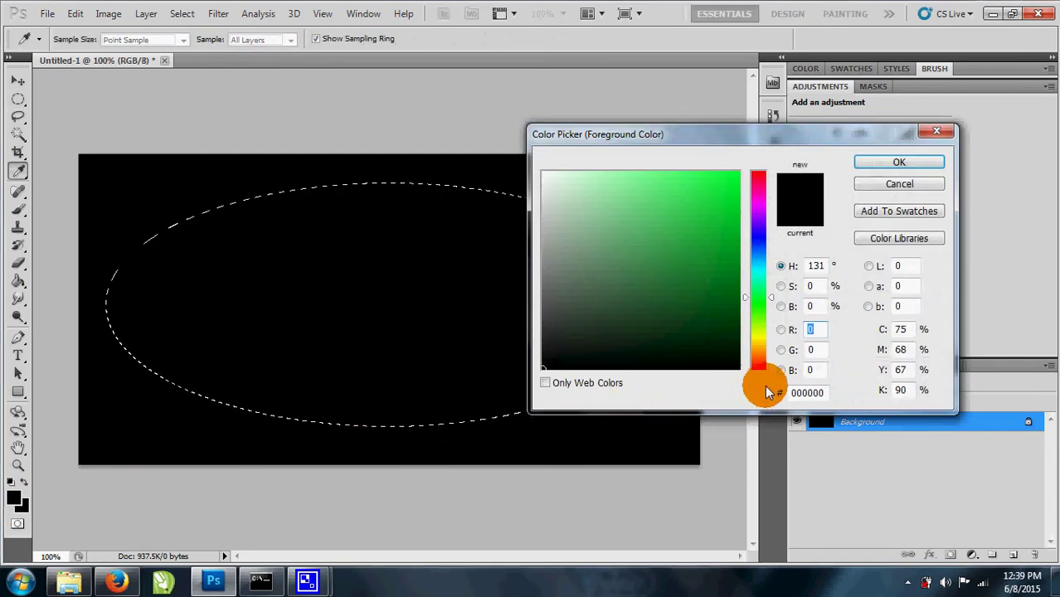
pyautogui.click(809, 393)
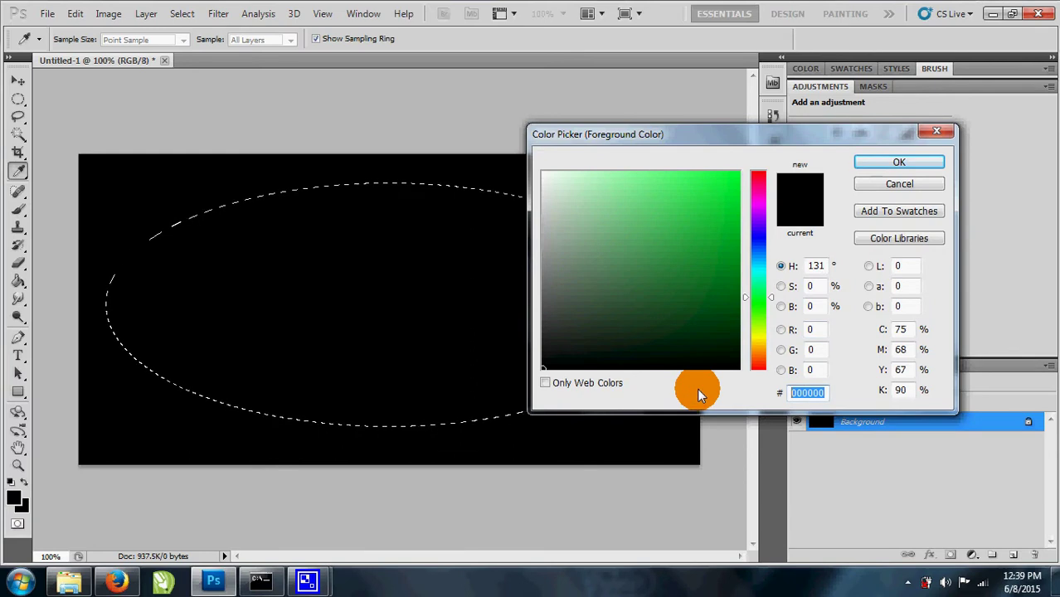
pyautogui.write('00')
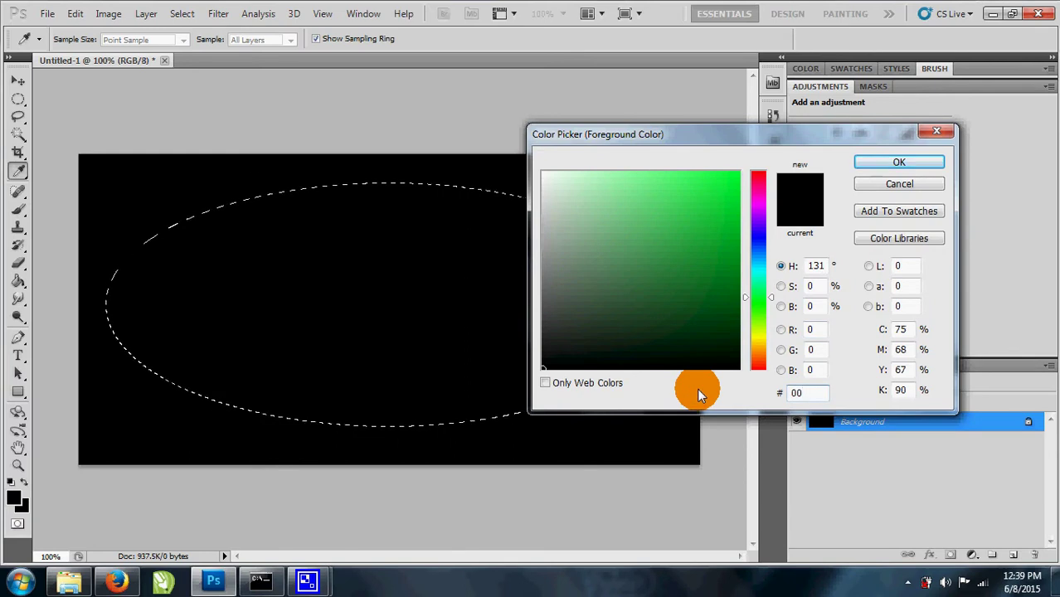
pyautogui.write('e4')
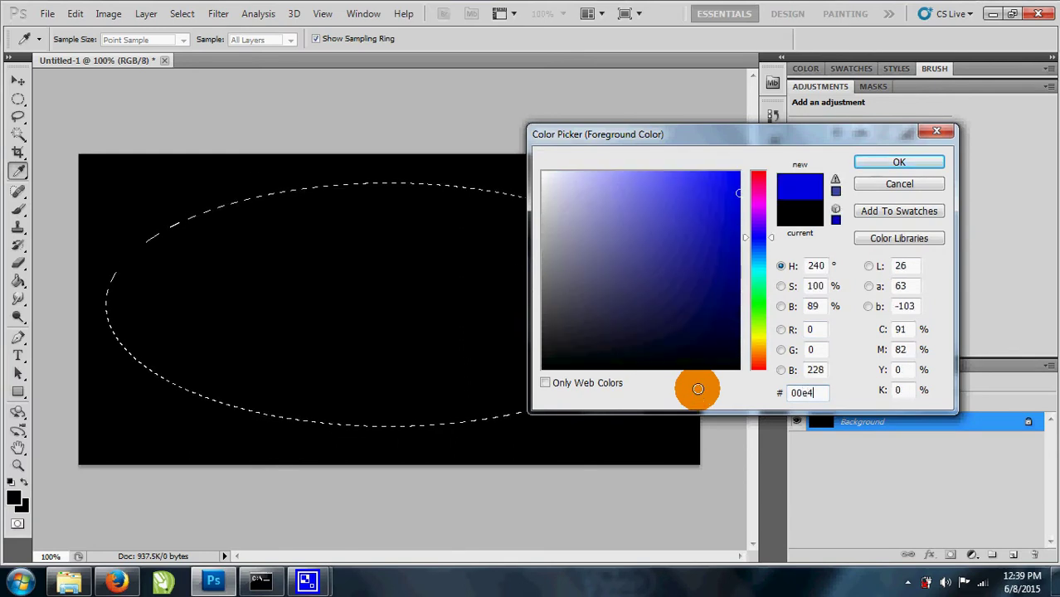
pyautogui.write('2b')
pyautogui.press('Return')
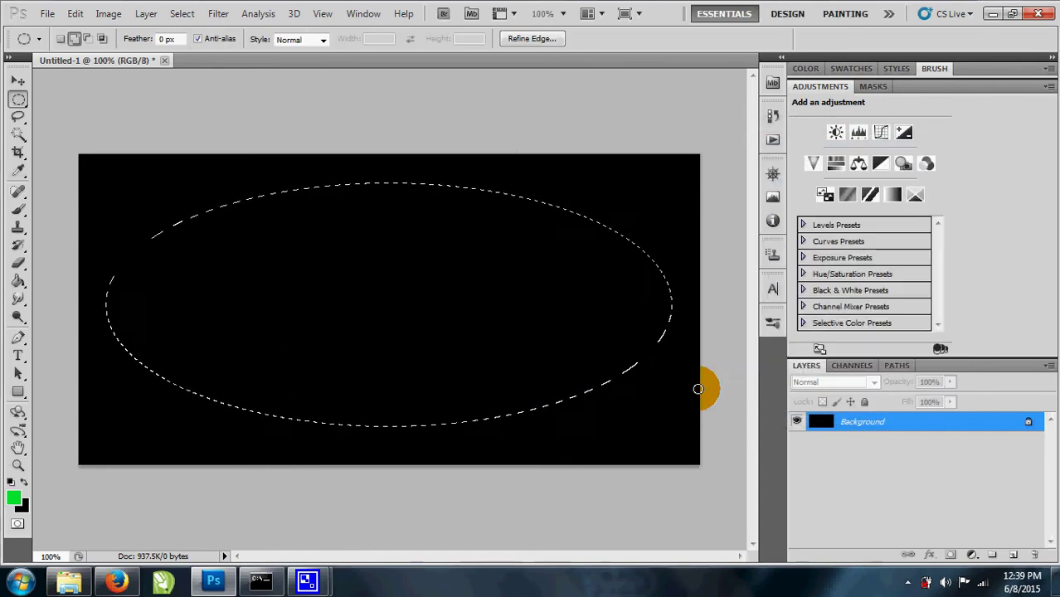
pyautogui.click(18, 282)
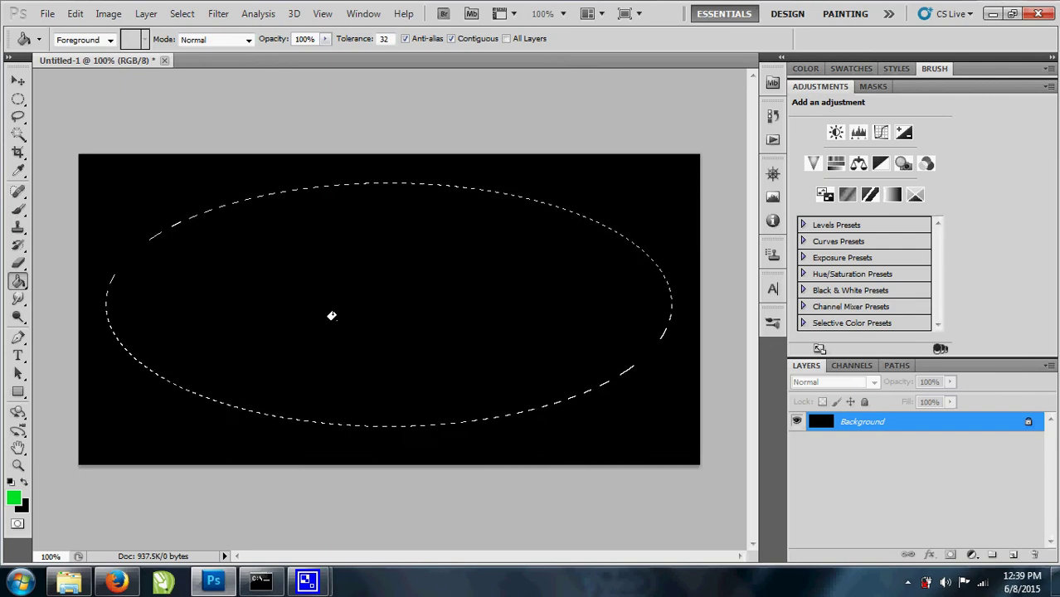
pyautogui.click(332, 315)
pyautogui.click(20, 87)
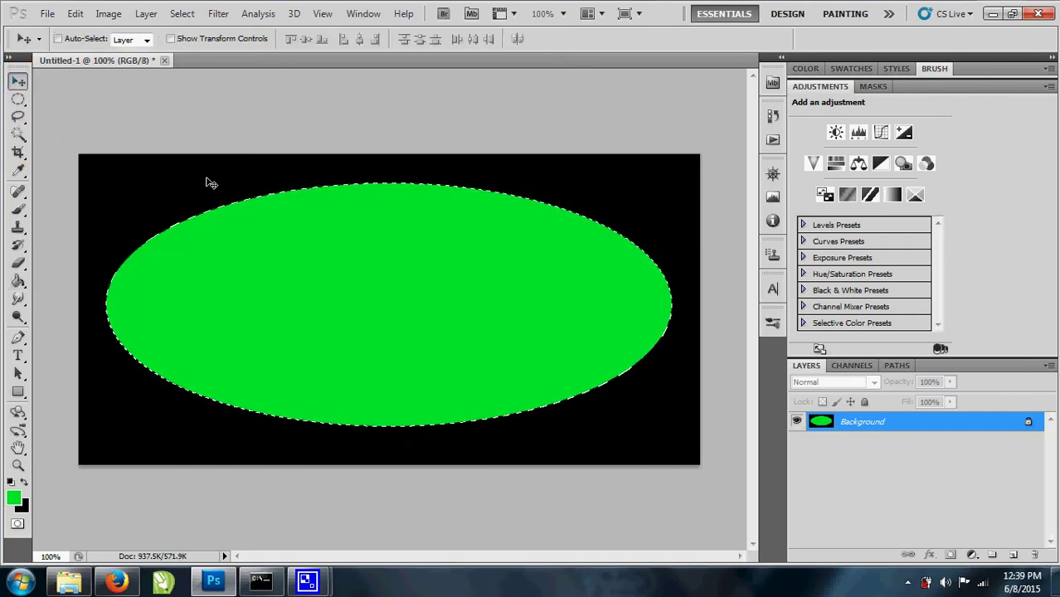
pyautogui.hotkey('ctrl', 'd')
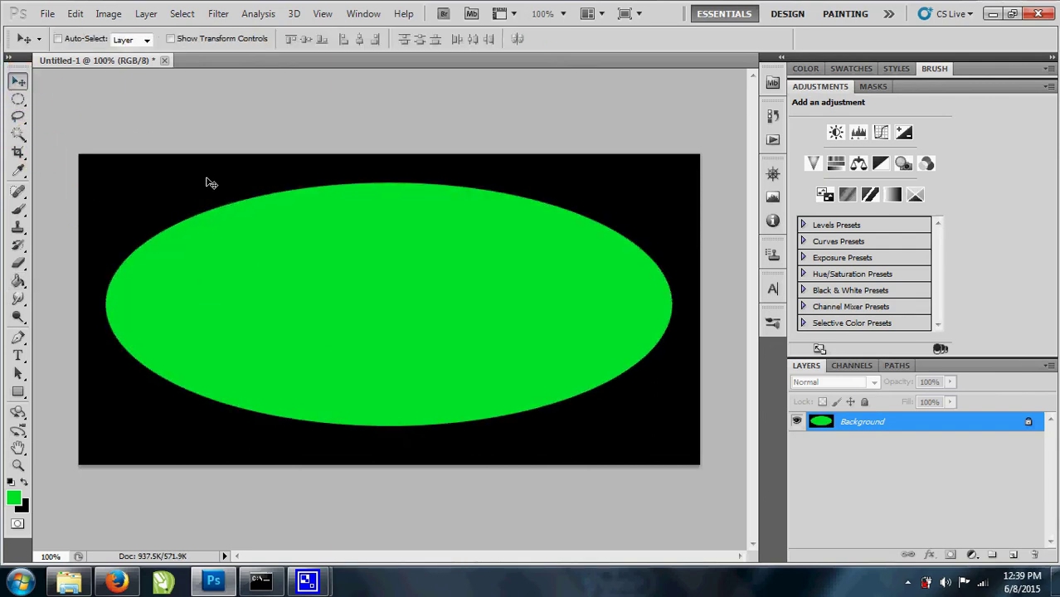
# Apply a 70-pixel Gaussian Blur to the green ellipse
pyautogui.click(219, 14)
pyautogui.moveTo(226, 155)
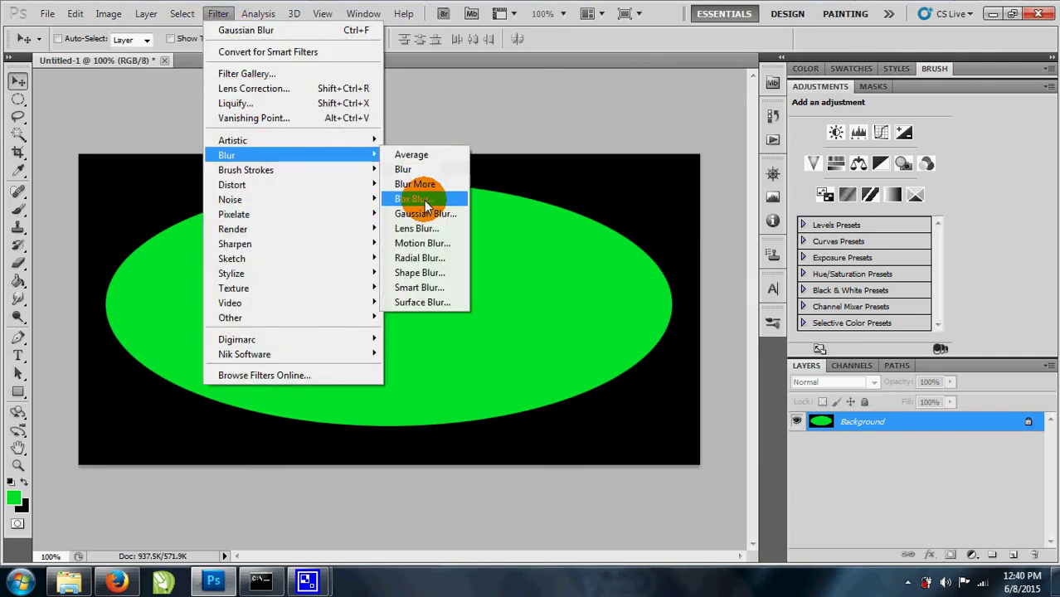
pyautogui.click(426, 216)
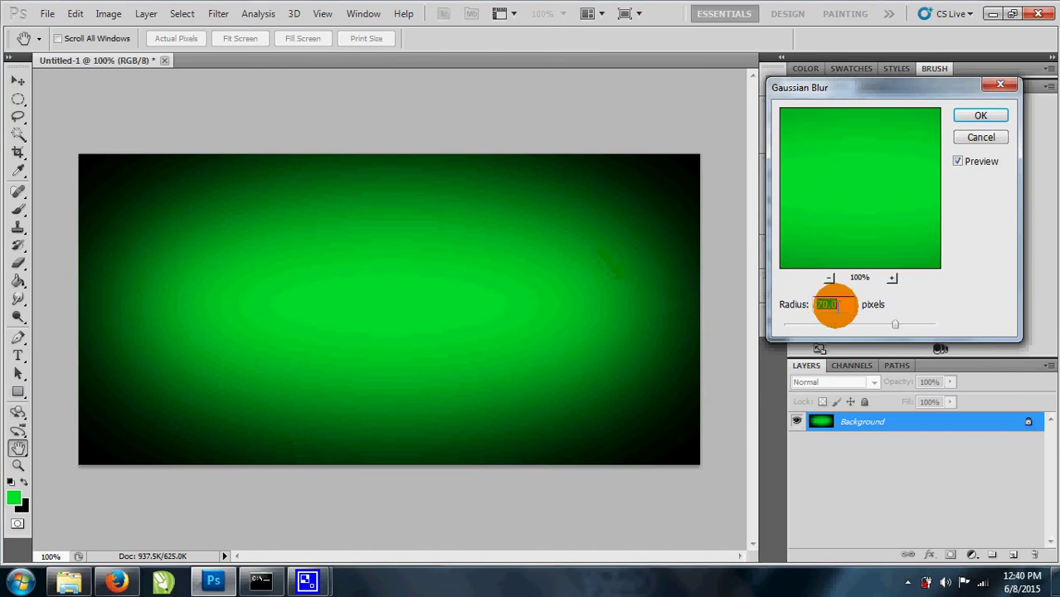
pyautogui.write('7')
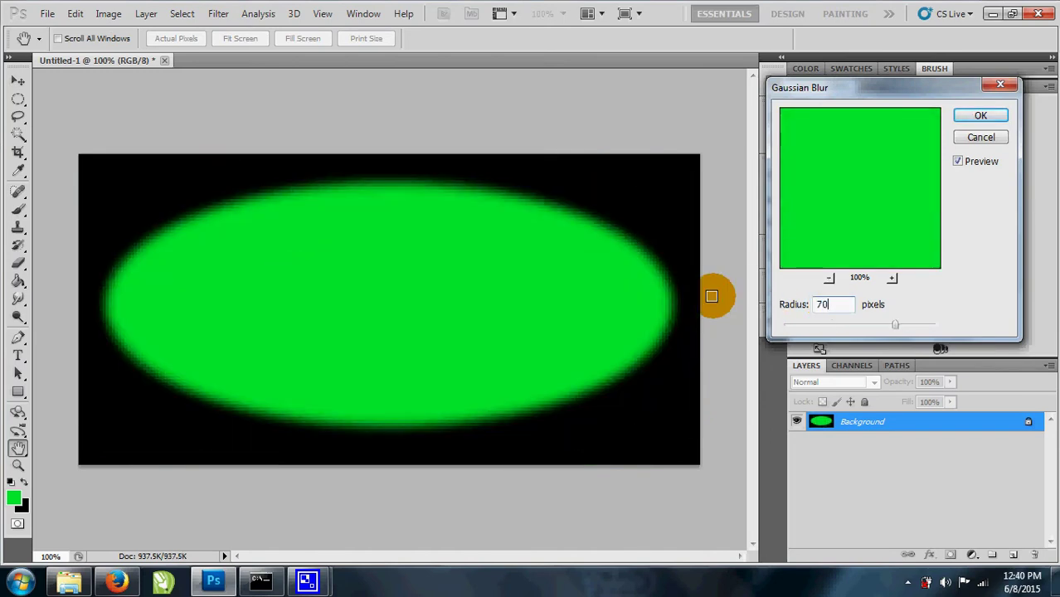
pyautogui.click(984, 115)
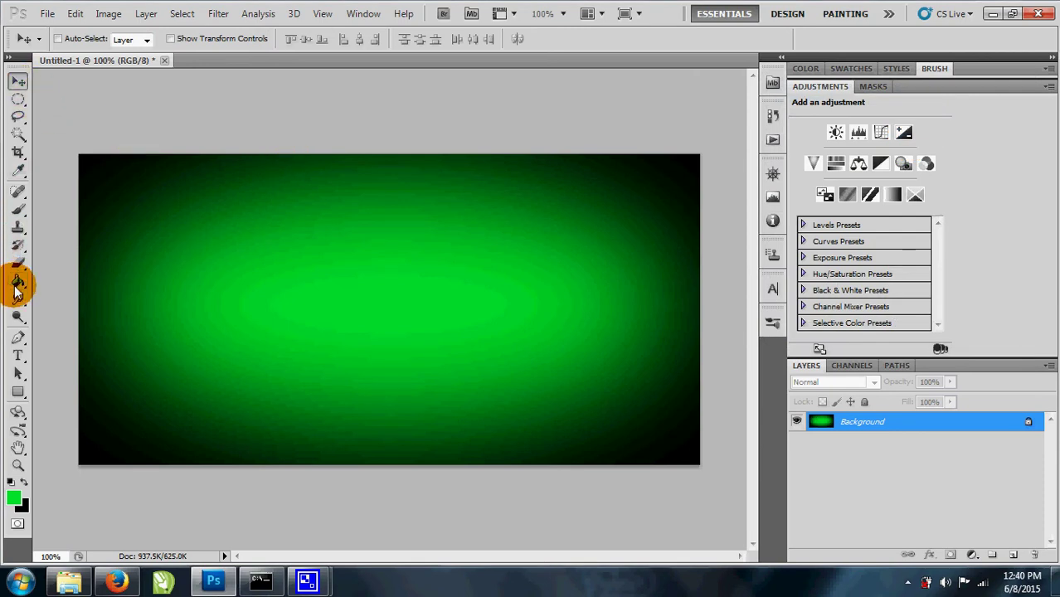
# Drag retak.jpg from the hulk folder into the Photoshop document
pyautogui.click(69, 580)
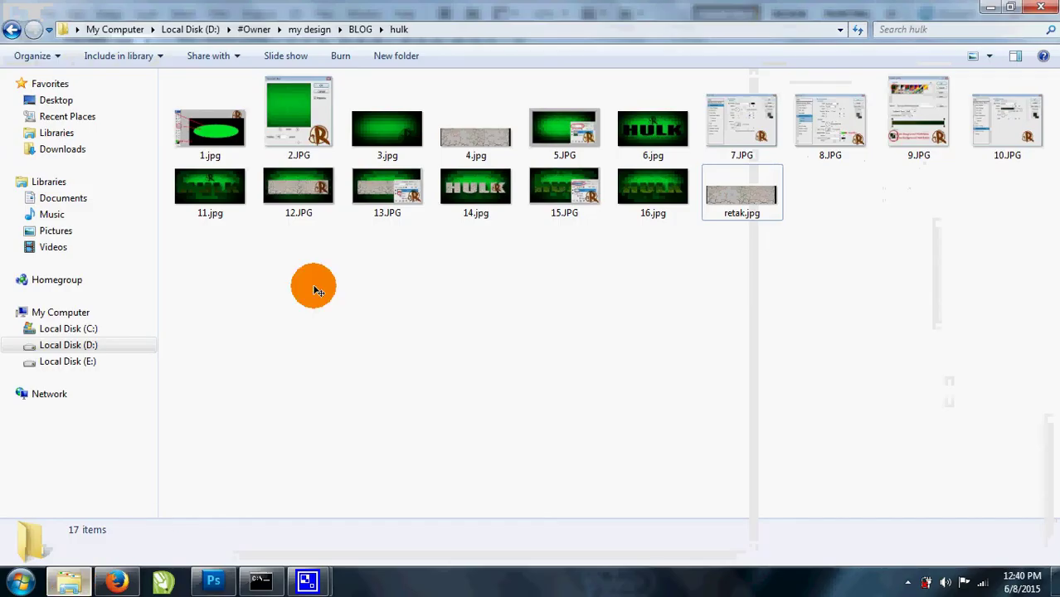
pyautogui.click(749, 199)
pyautogui.moveTo(749, 199)
pyautogui.mouseDown()
pyautogui.moveTo(209, 587)
pyautogui.moveTo(355, 327)
pyautogui.mouseUp()
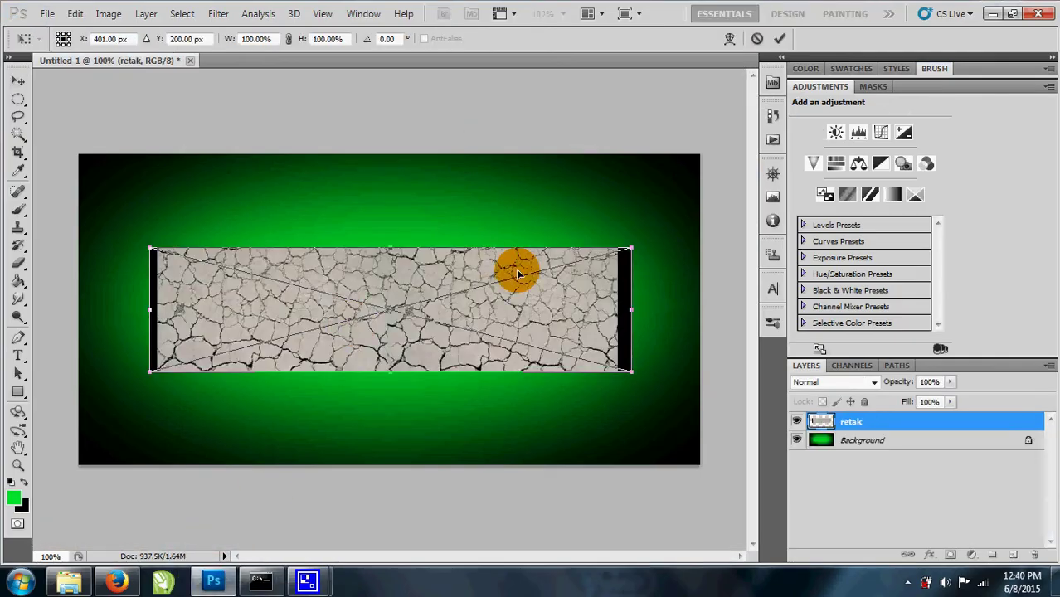
# Scale and position the retak texture to cover the whole canvas
pyautogui.moveTo(628, 251); pyautogui.dragTo(781, 114)
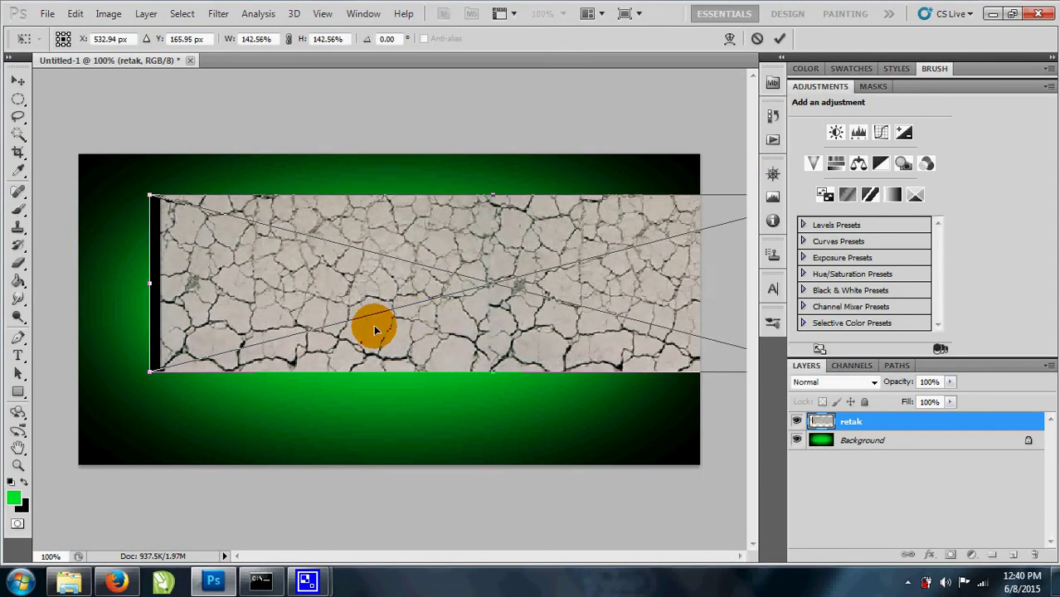
pyautogui.moveTo(366, 324); pyautogui.dragTo(249, 265)
pyautogui.moveTo(700, 302)
pyautogui.mouseDown()
pyautogui.moveTo(585, 304)
pyautogui.moveTo(515, 383)
pyautogui.mouseUp()
pyautogui.moveTo(423, 340); pyautogui.dragTo(419, 473)
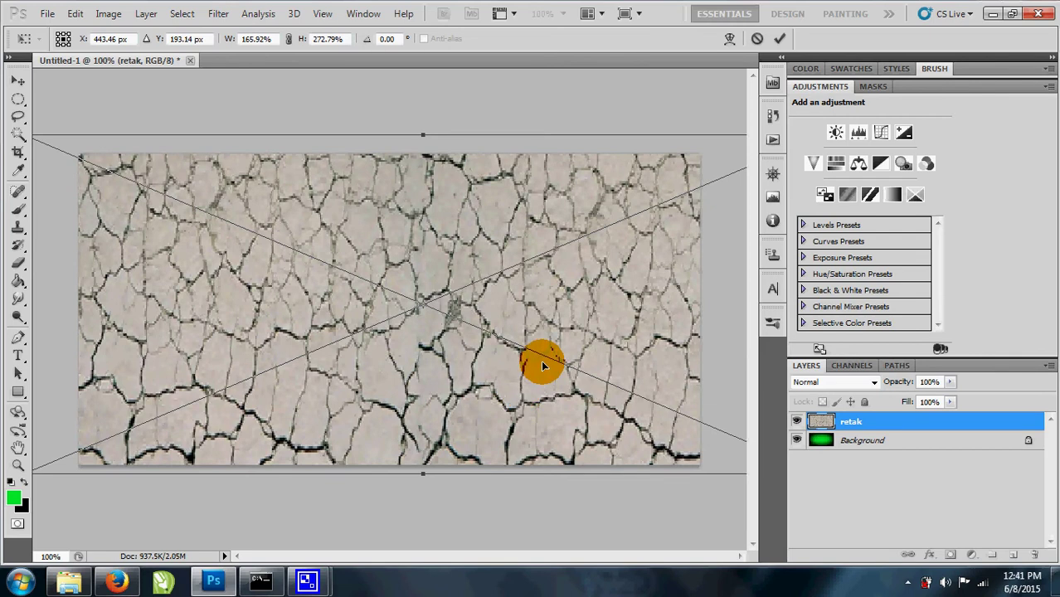
pyautogui.press('Return')
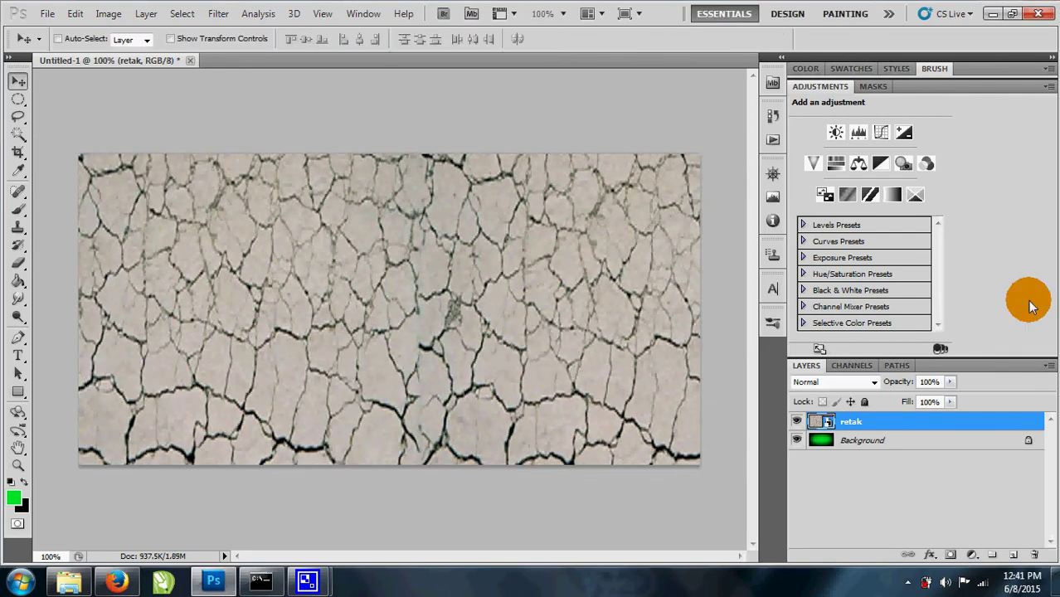
# Set the texture layer's blend mode to Overlay
pyautogui.click(859, 382)
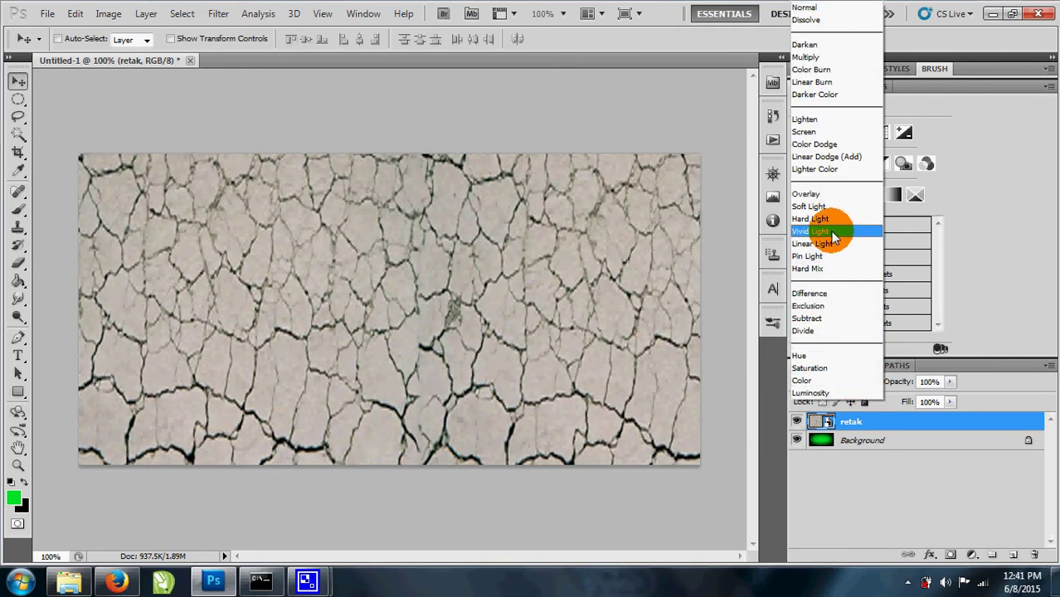
pyautogui.click(830, 196)
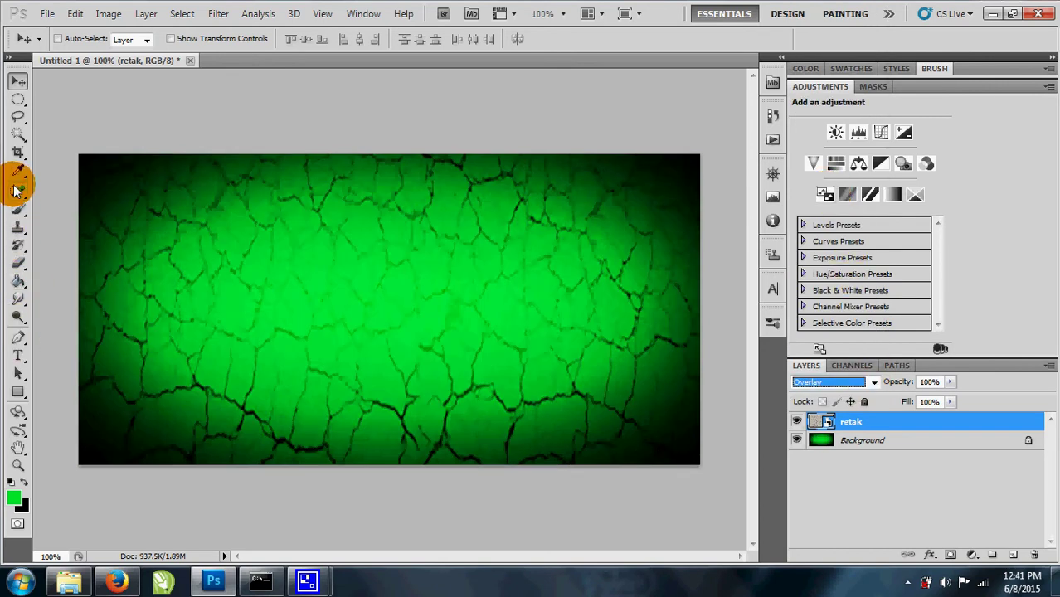
pyautogui.click(18, 355)
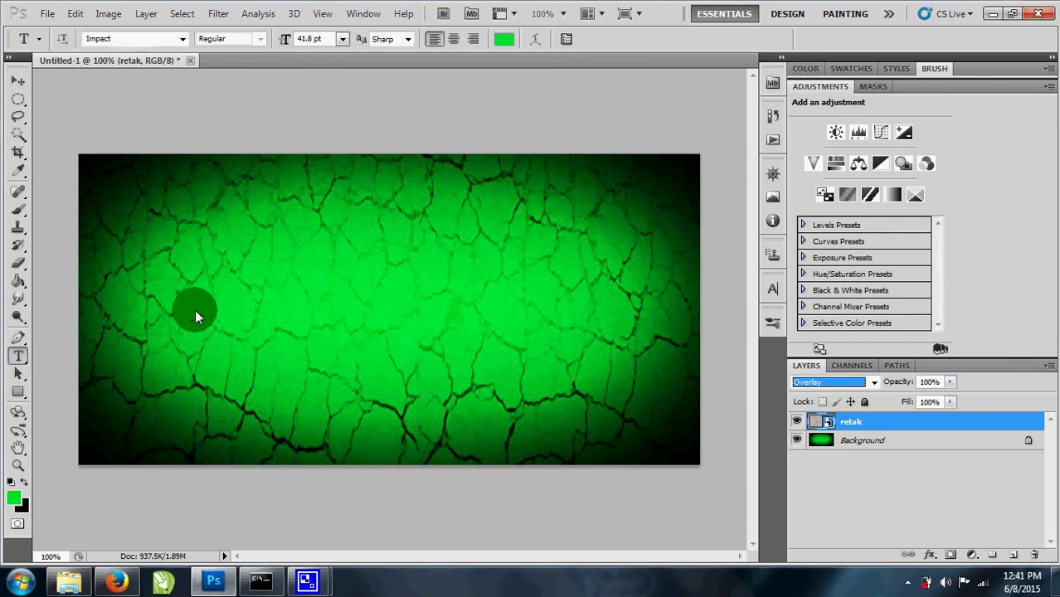
# Set the HULK text colour to black
pyautogui.click(247, 314)
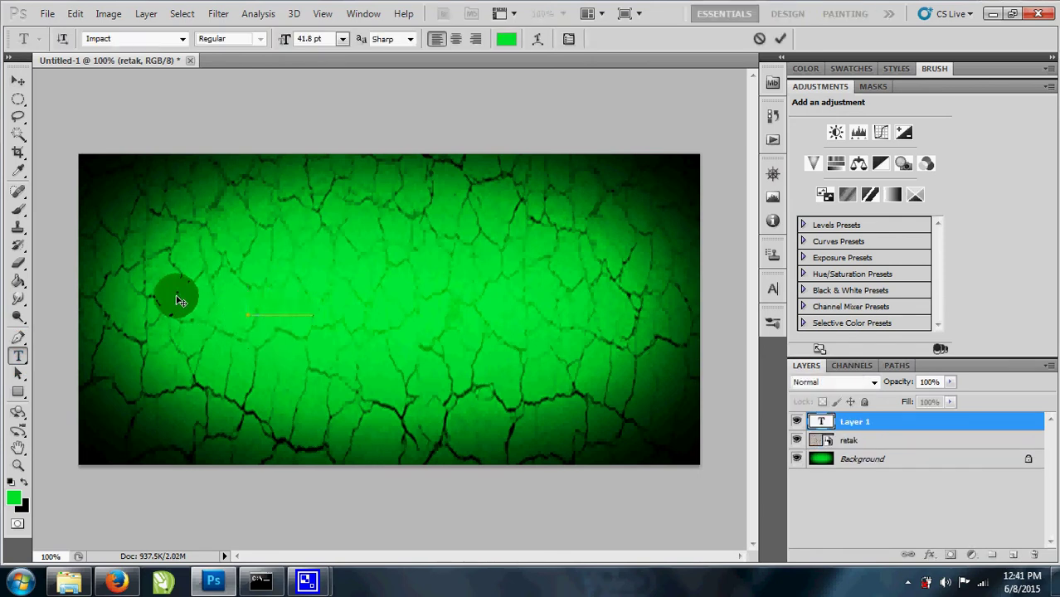
pyautogui.click(17, 81)
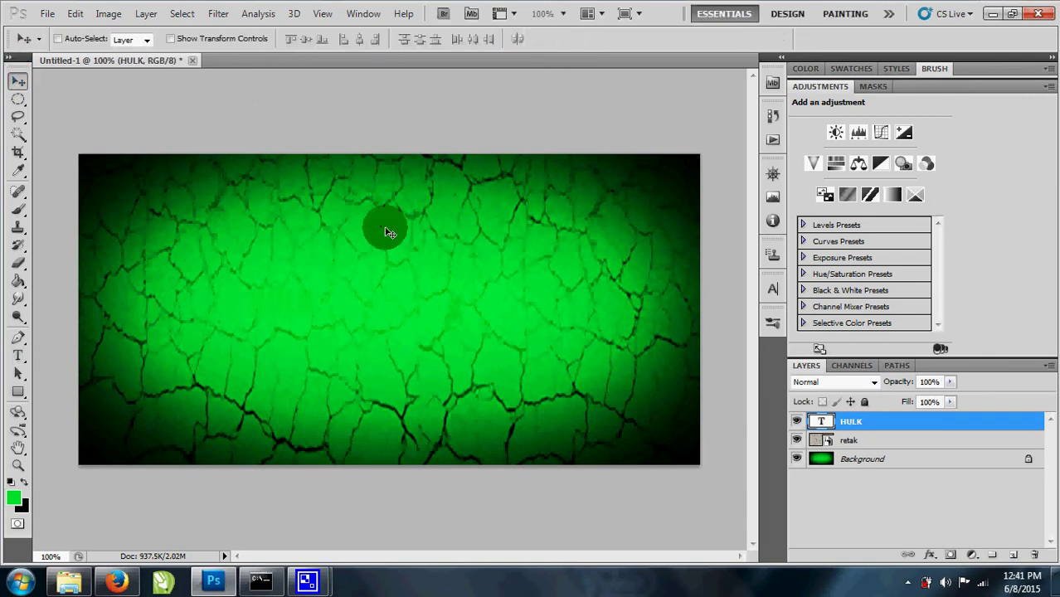
pyautogui.press('t')
pyautogui.click(502, 42)
pyautogui.click(526, 352)
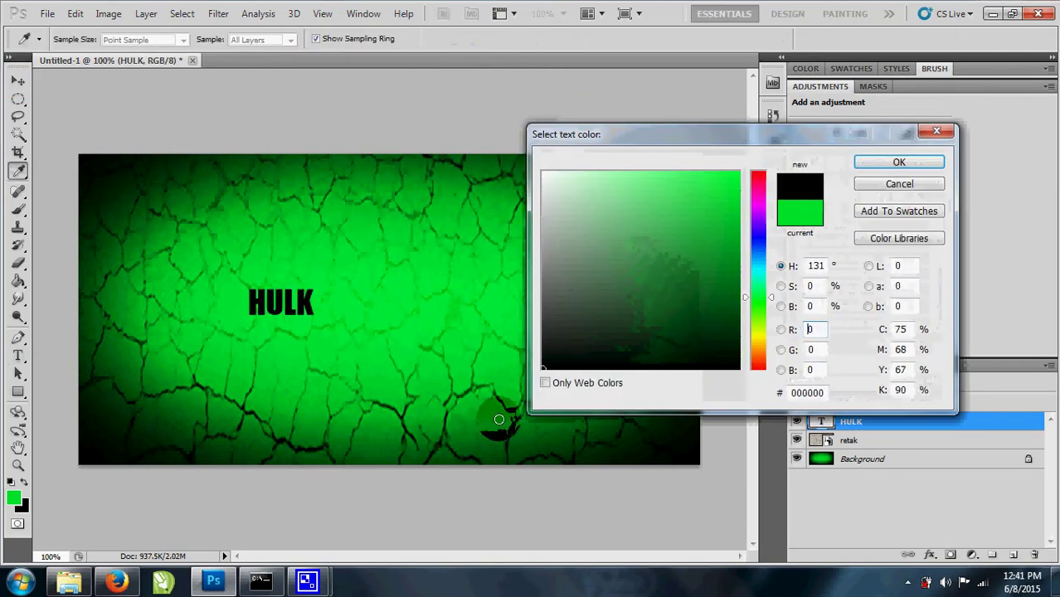
pyautogui.click(877, 166)
# Scale the HULK text up across the canvas centre and commit the transform
pyautogui.click(17, 80)
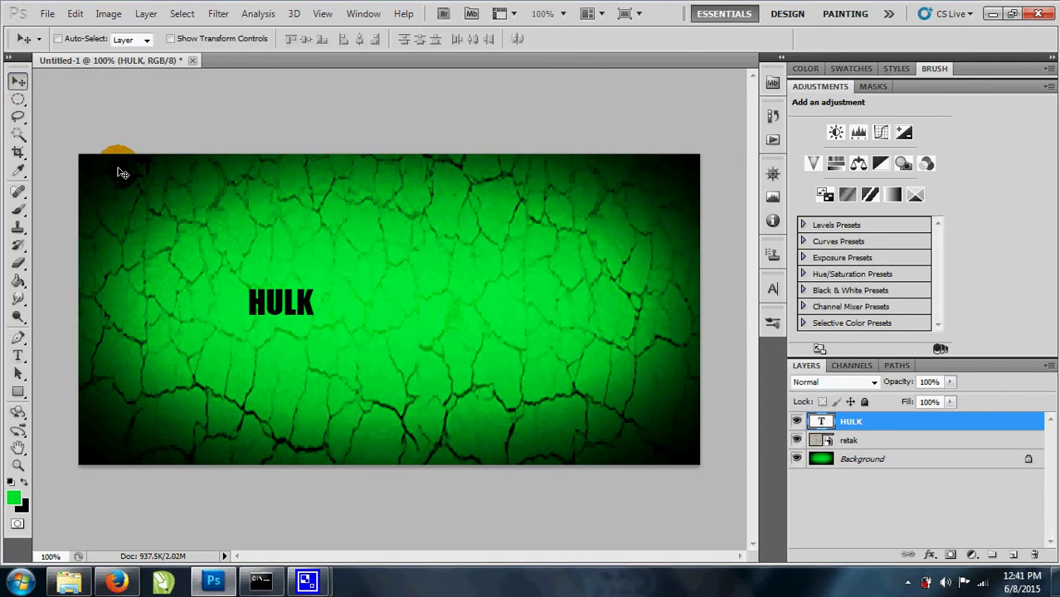
pyautogui.hotkey('ctrl', 't')
pyautogui.moveTo(323, 296)
pyautogui.mouseDown()
pyautogui.moveTo(530, 255)
pyautogui.moveTo(616, 189)
pyautogui.moveTo(461, 266)
pyautogui.moveTo(540, 353)
pyautogui.moveTo(652, 398)
pyautogui.mouseUp()
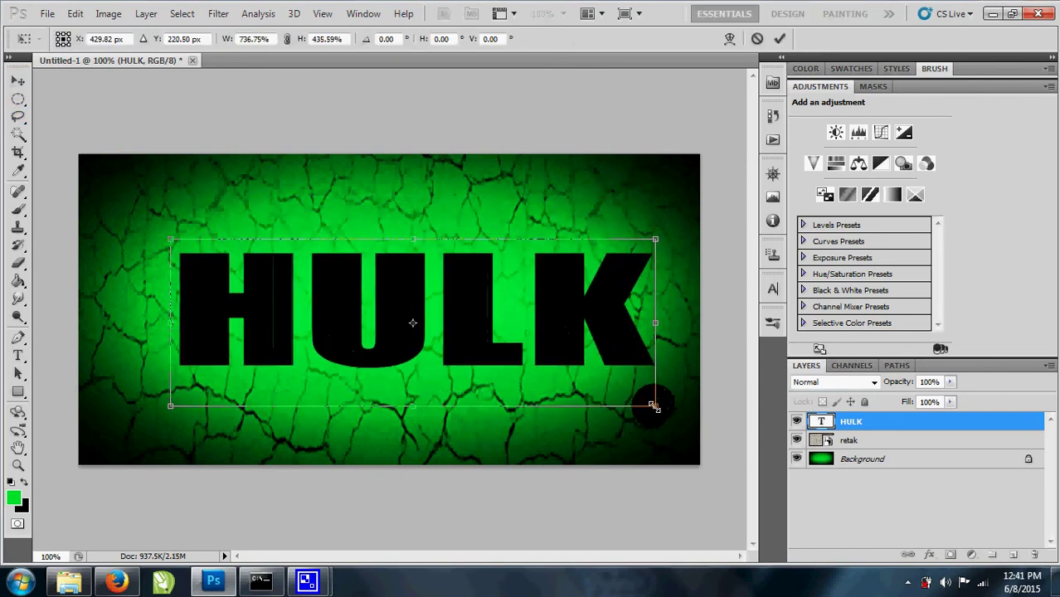
pyautogui.moveTo(606, 330); pyautogui.dragTo(583, 336)
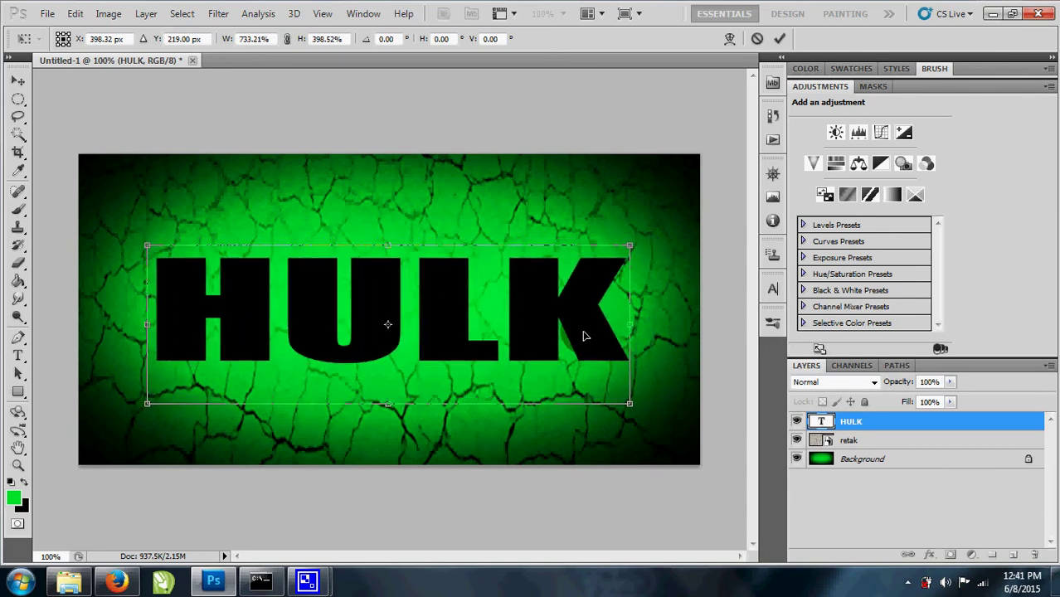
pyautogui.press('Return')
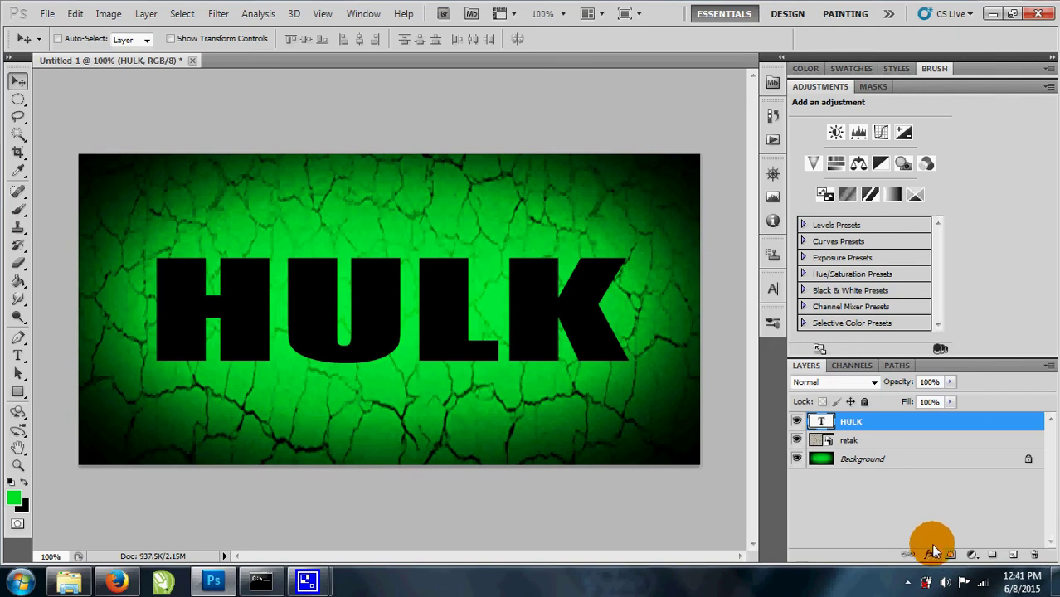
# Add a drop shadow to the HULK text with distance 37 and spread 22
pyautogui.click(931, 552)
pyautogui.click(944, 352)
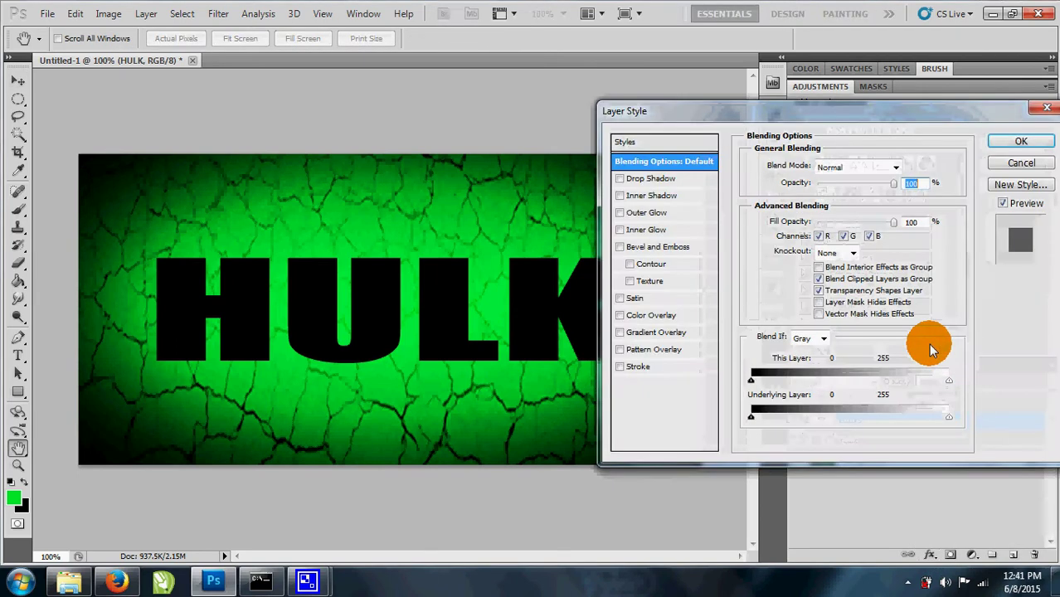
pyautogui.click(652, 178)
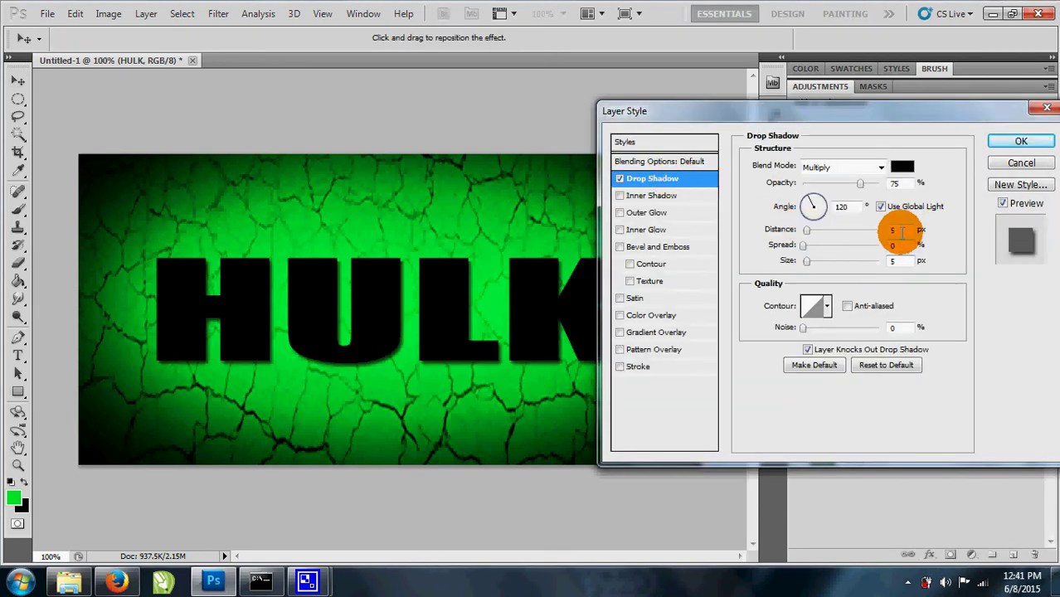
pyautogui.moveTo(903, 231); pyautogui.dragTo(881, 229)
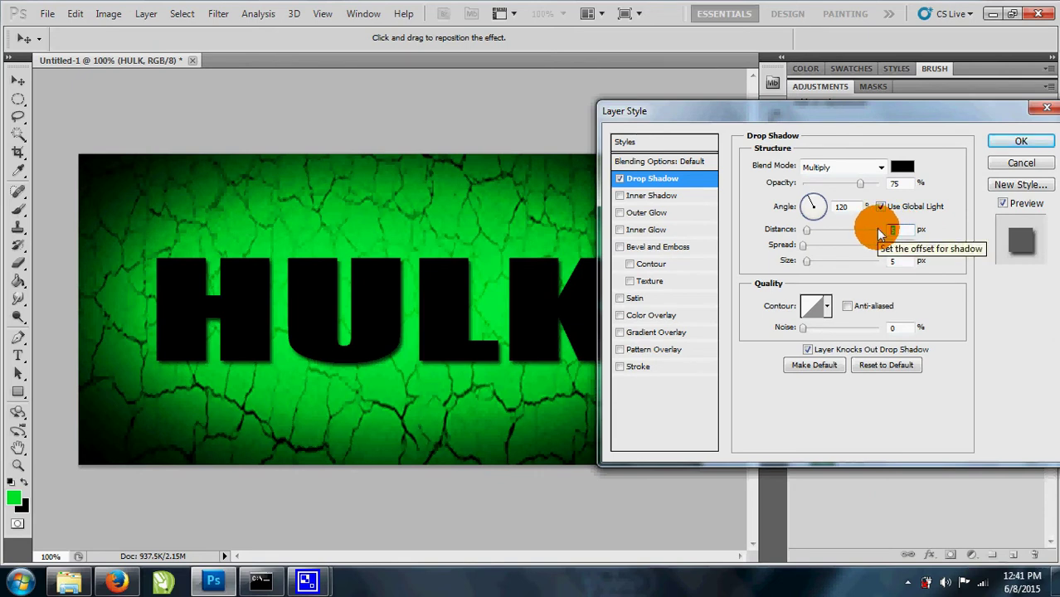
pyautogui.write('37')
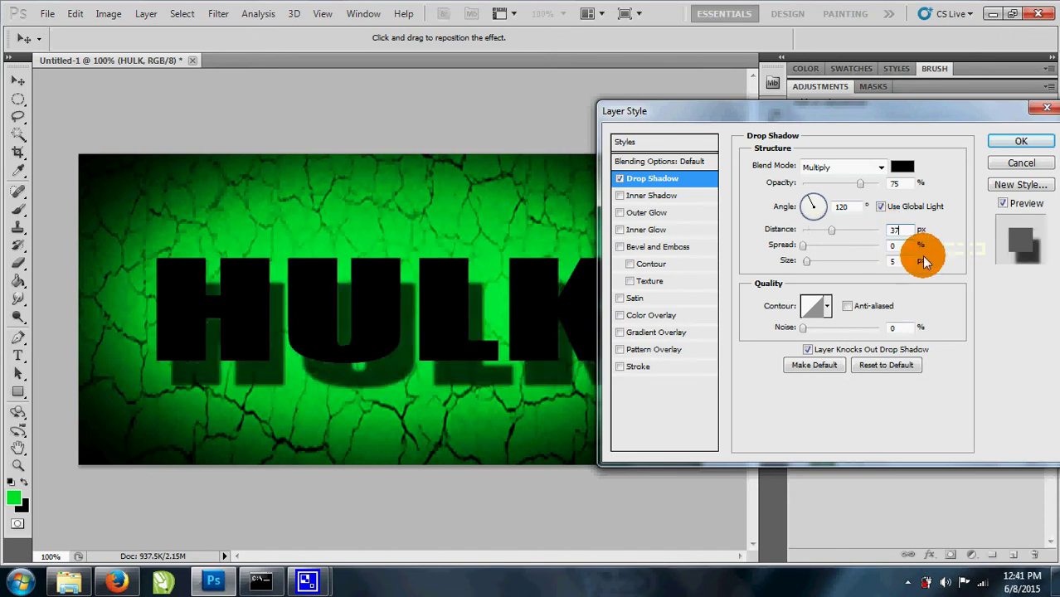
pyautogui.press('Tab')
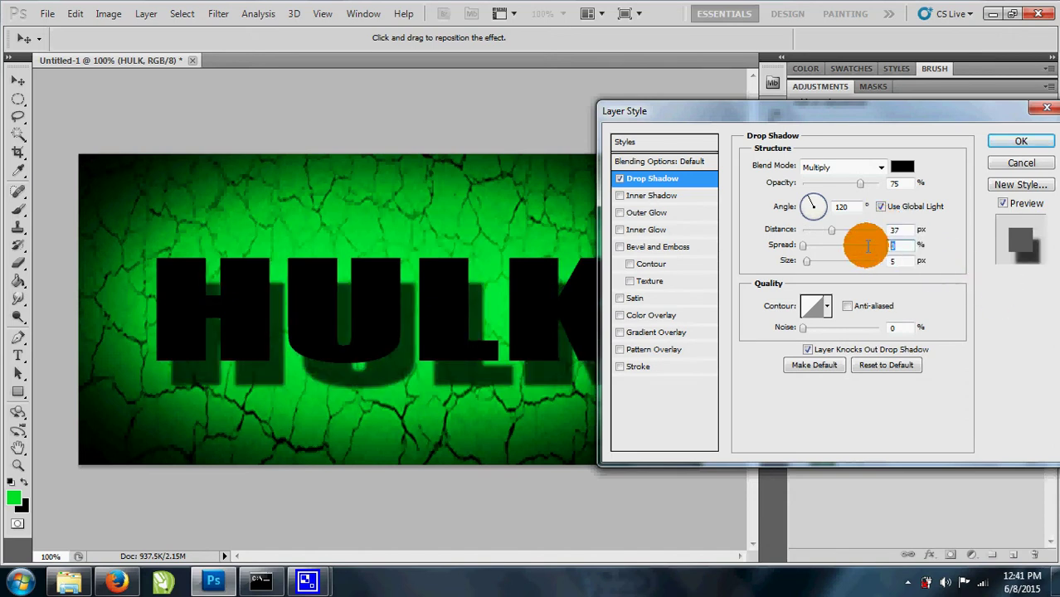
pyautogui.write('22')
pyautogui.press('Tab')
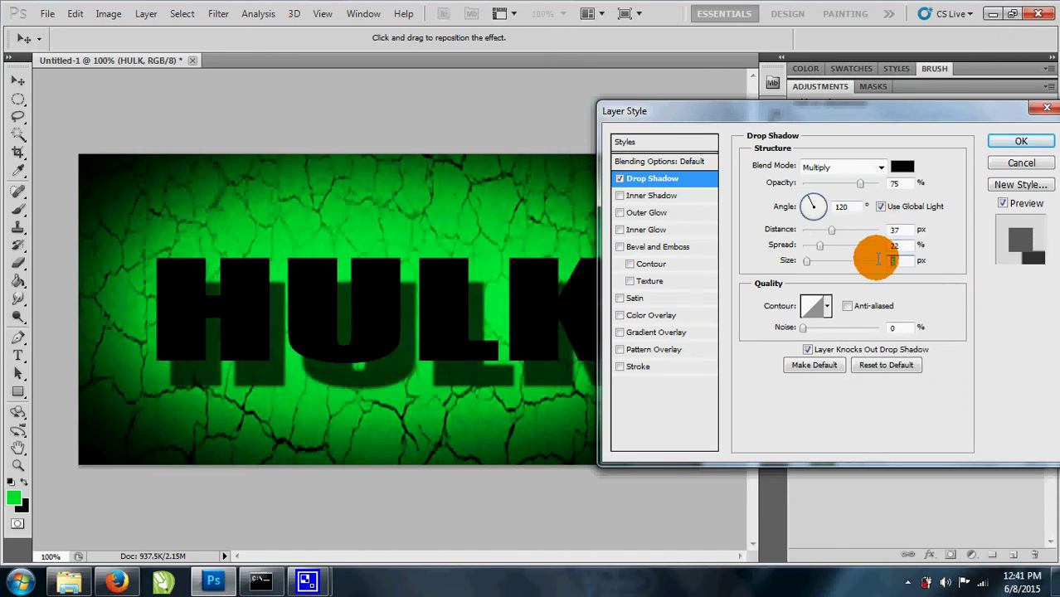
# Set the shadow size to 51 and add Bevel and Emboss with Screen highlight mode
pyautogui.write('51')
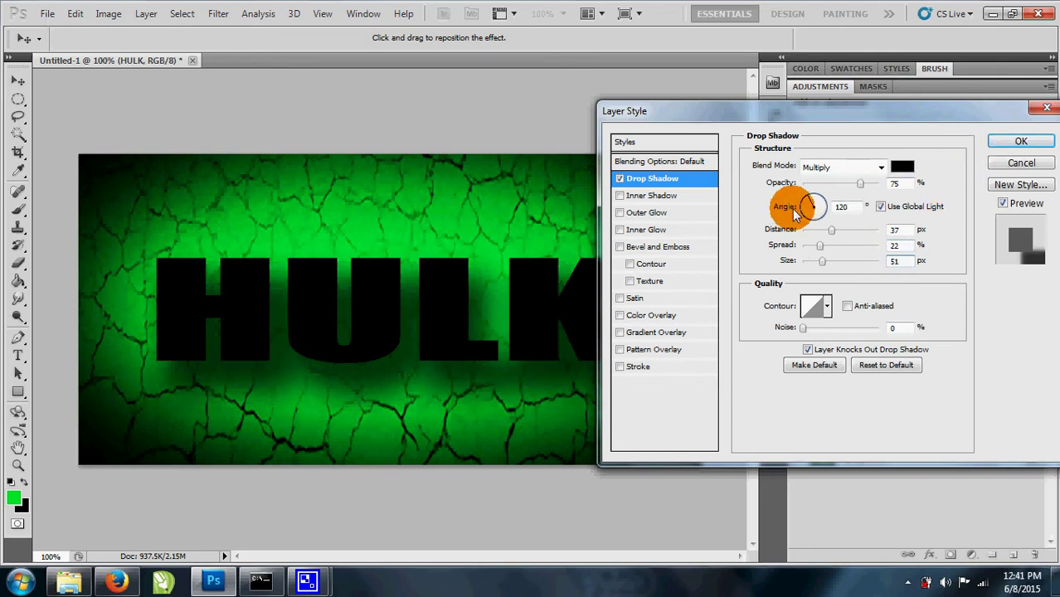
pyautogui.click(660, 249)
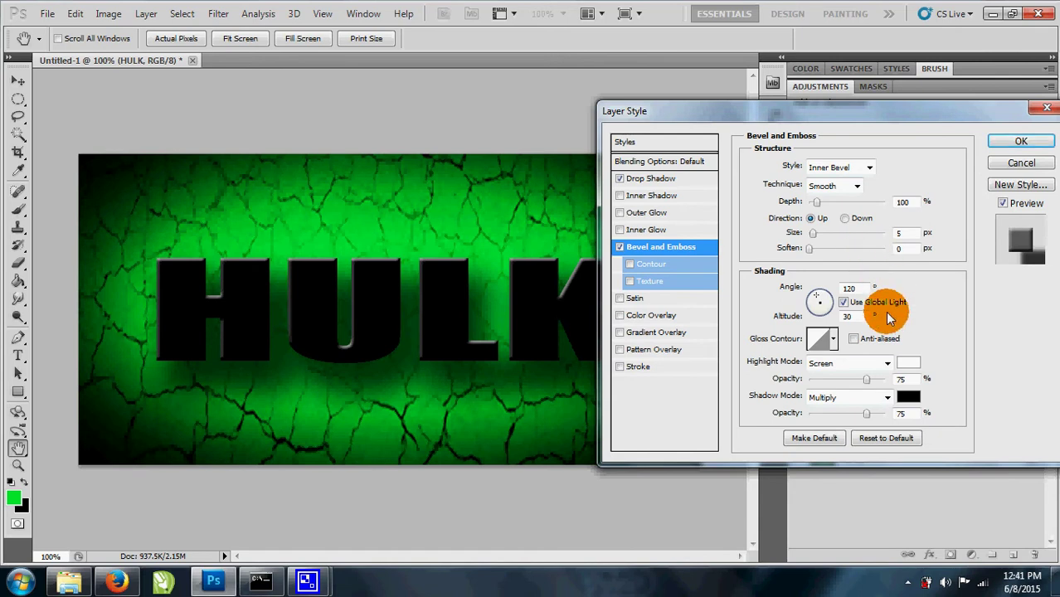
pyautogui.click(884, 364)
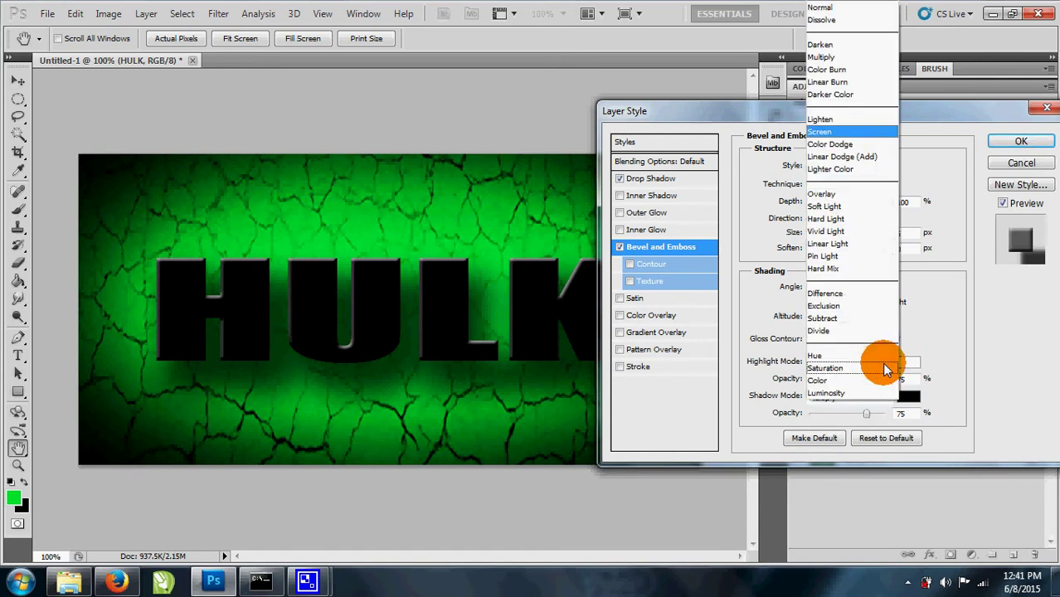
pyautogui.click(820, 132)
# Set the bevel highlight colour to bright green 00ff0c
pyautogui.click(908, 367)
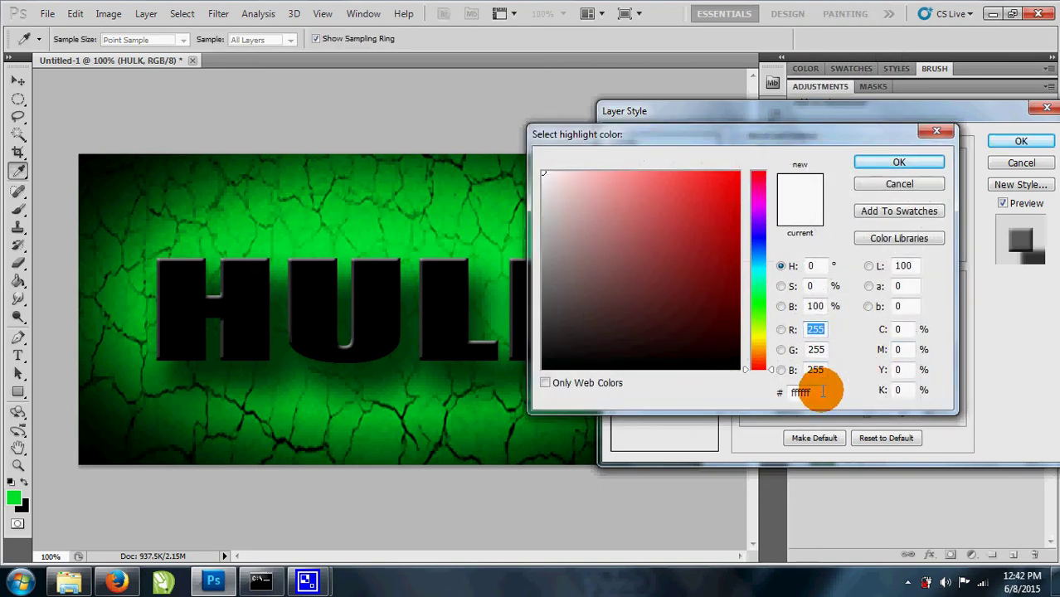
pyautogui.click(801, 392)
pyautogui.write('0')
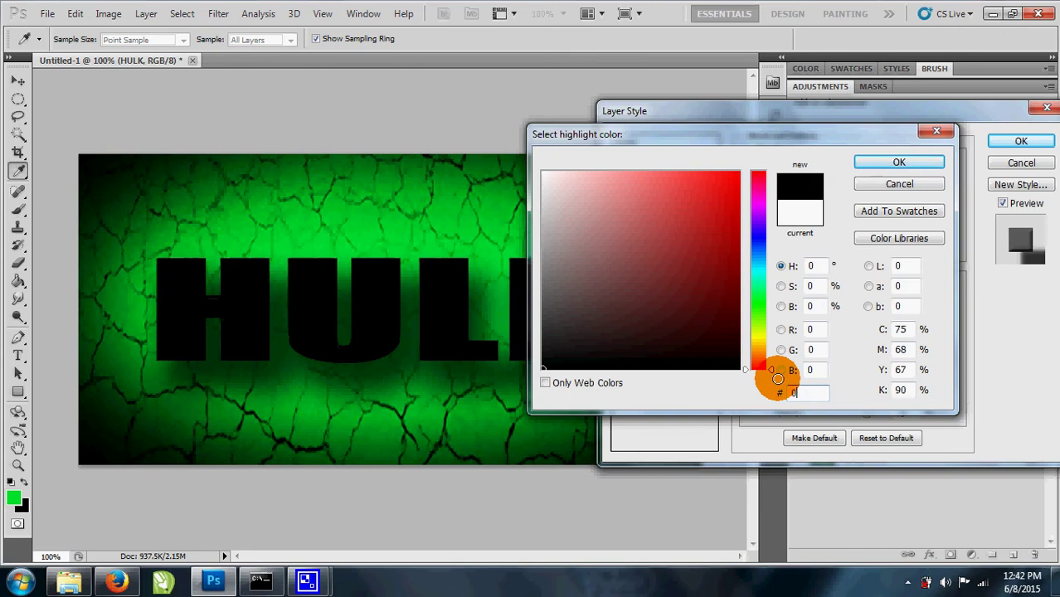
pyautogui.write('ff00')
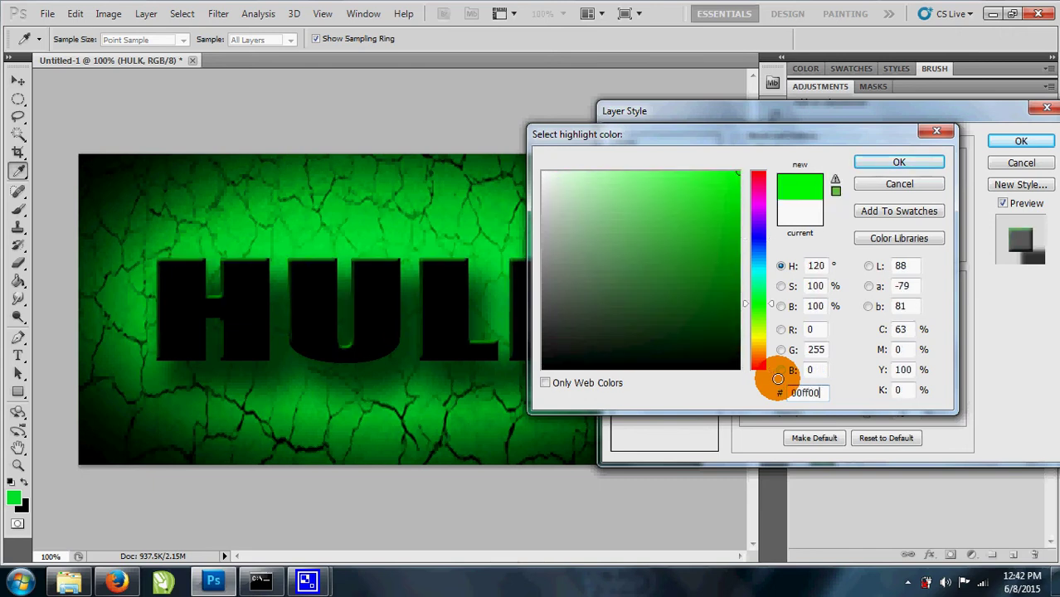
pyautogui.click(825, 399)
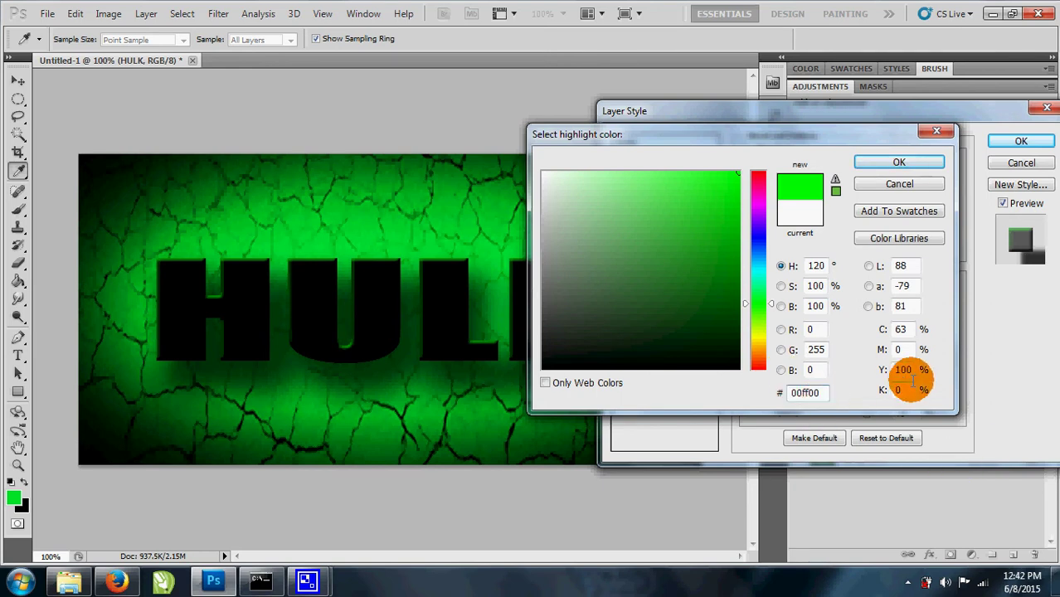
pyautogui.press('BackSpace')
pyautogui.write('c')
pyautogui.click(809, 377)
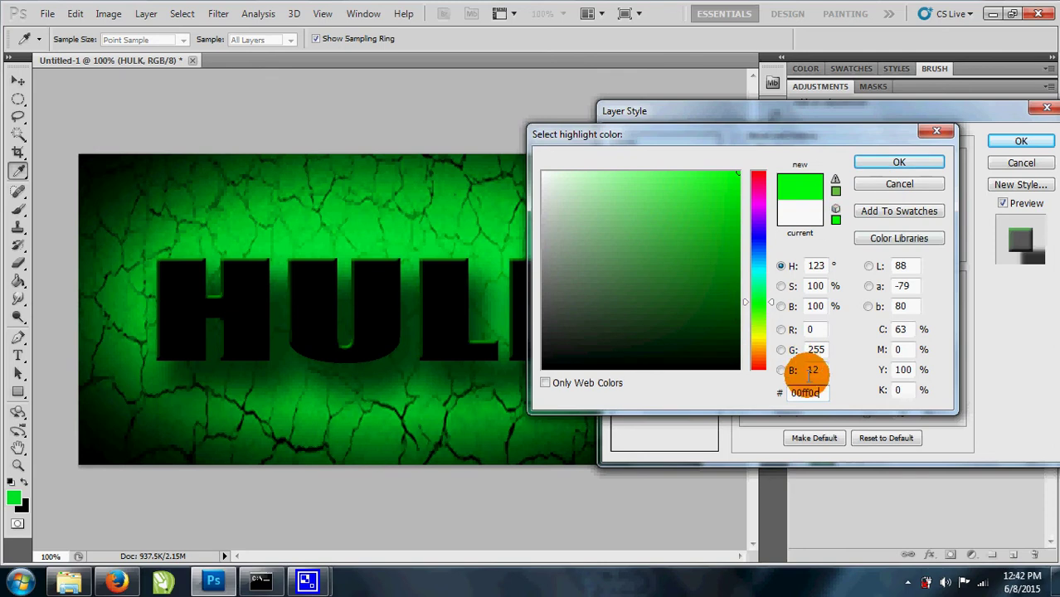
pyautogui.click(910, 164)
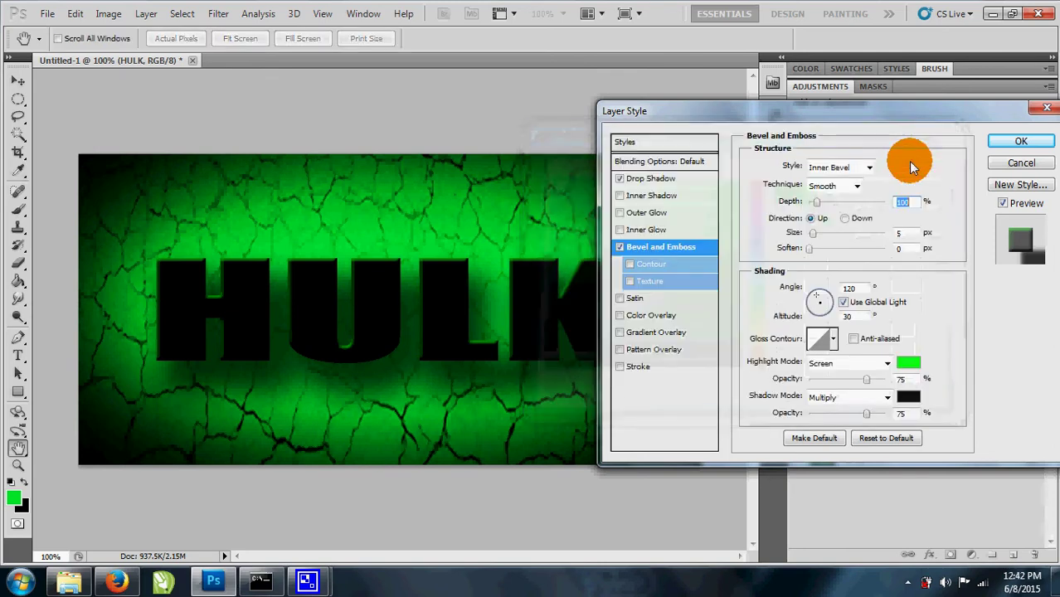
pyautogui.click(896, 200)
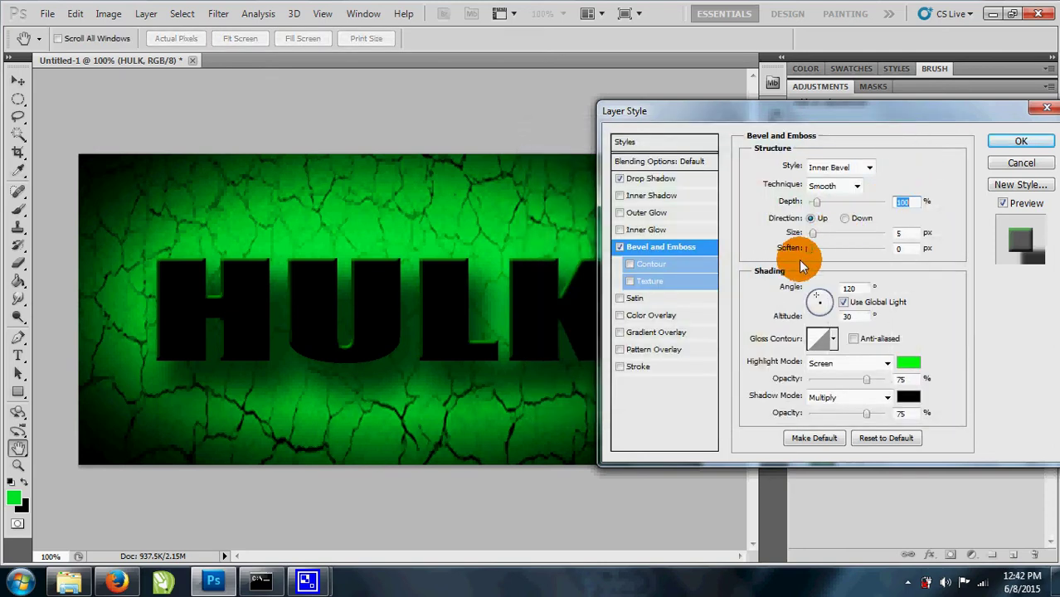
# Add a Gradient Overlay and set its left colour stop to dark green 244006
pyautogui.click(634, 332)
pyautogui.click(830, 200)
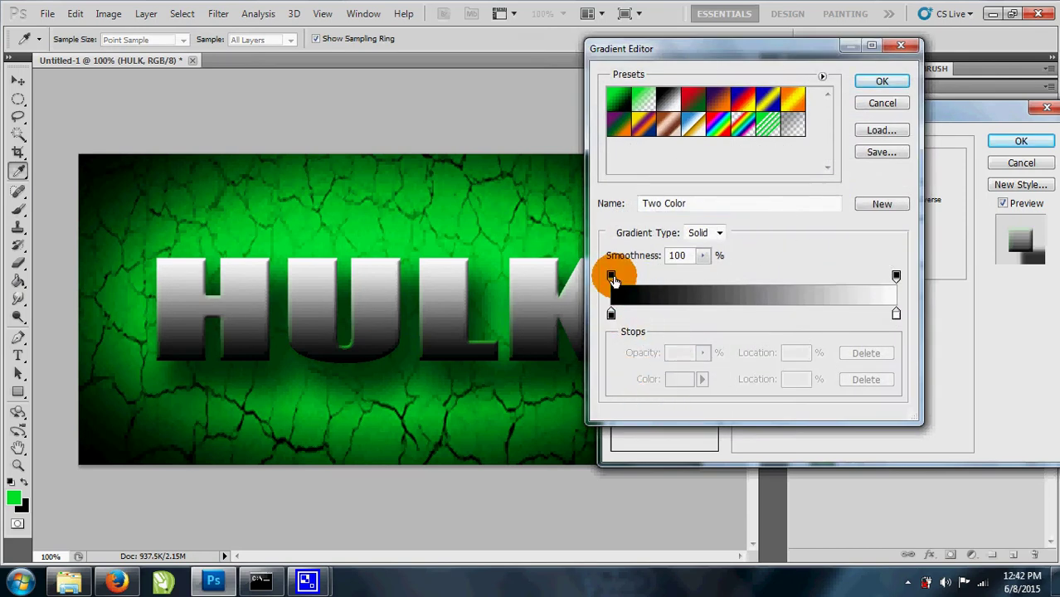
pyautogui.click(611, 276)
pyautogui.click(612, 314)
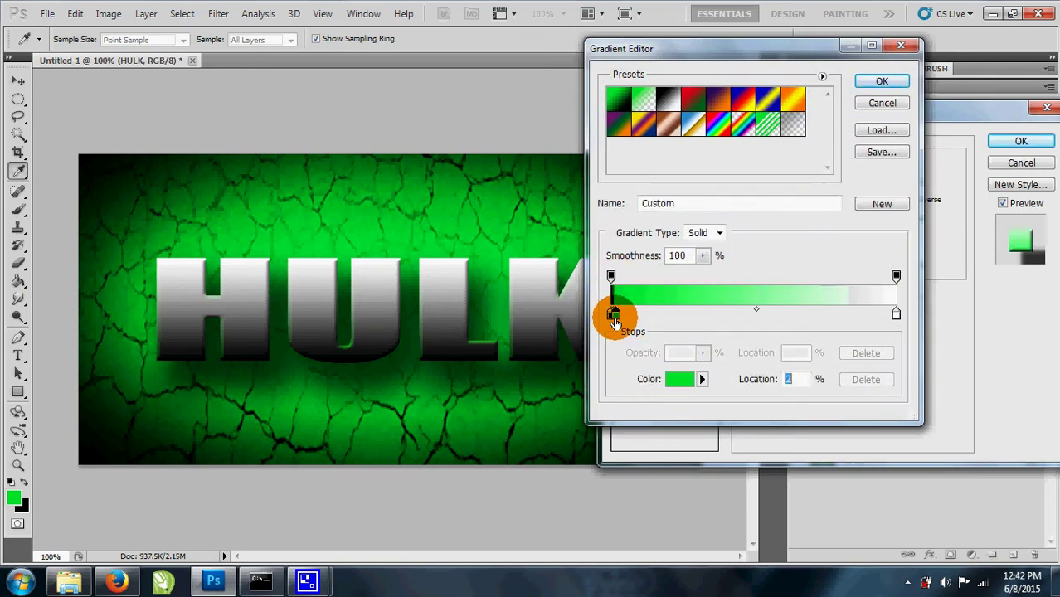
pyautogui.click(612, 313)
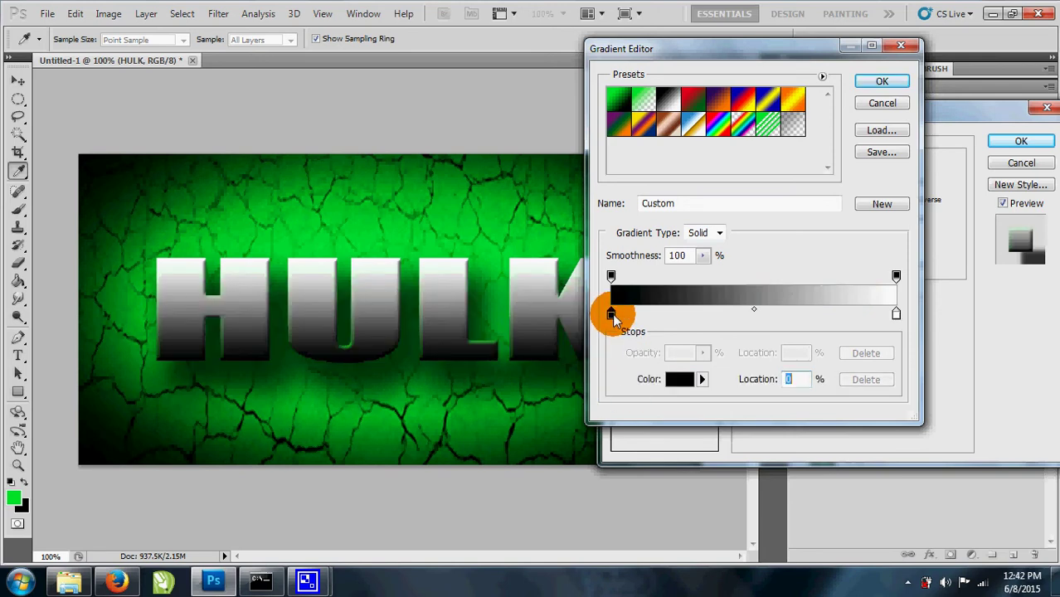
pyautogui.click(682, 380)
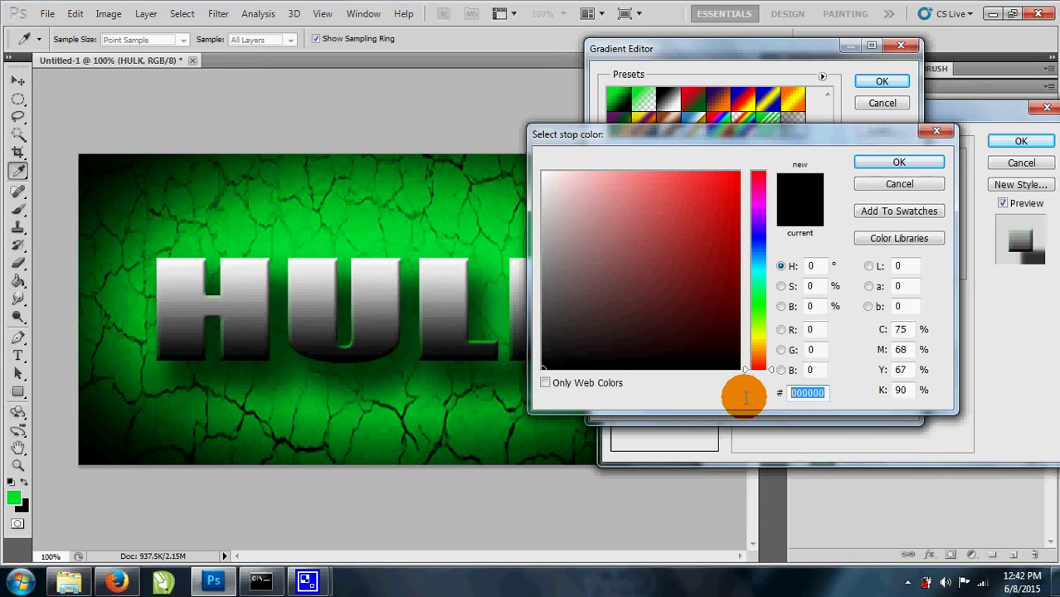
pyautogui.write('244')
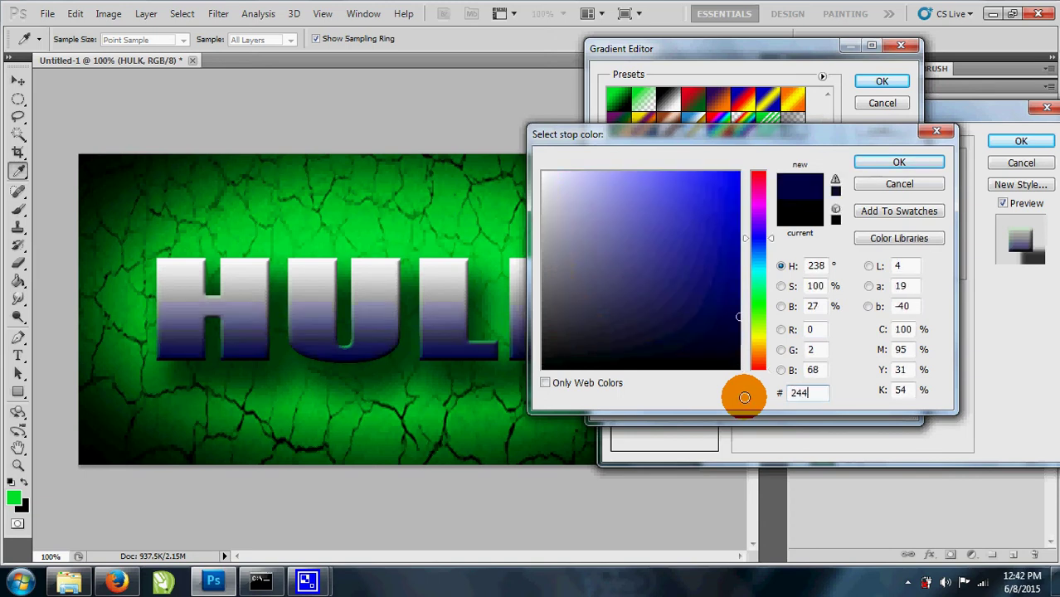
pyautogui.write('006')
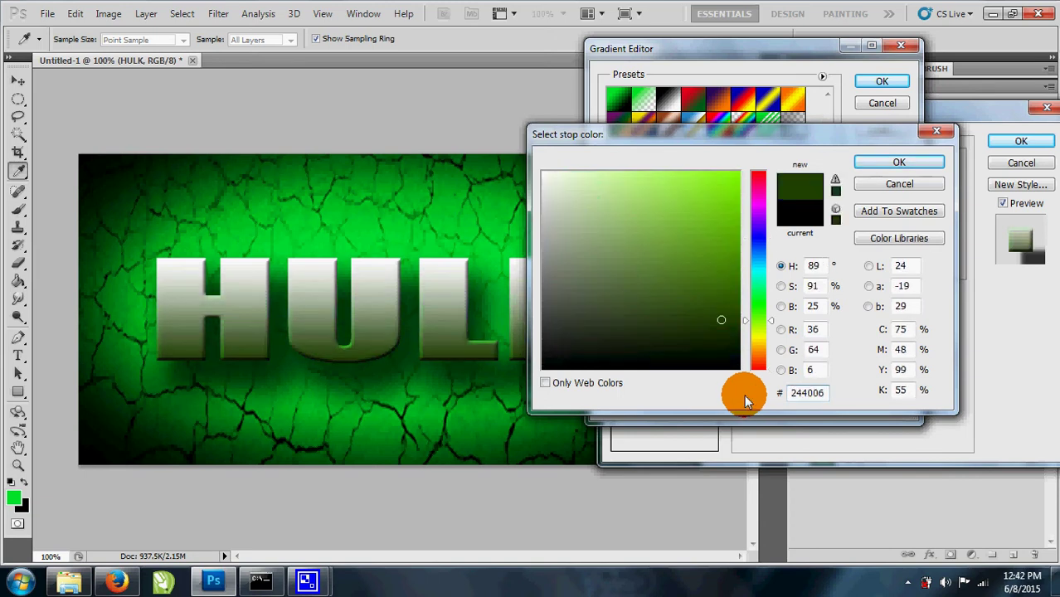
pyautogui.click(878, 162)
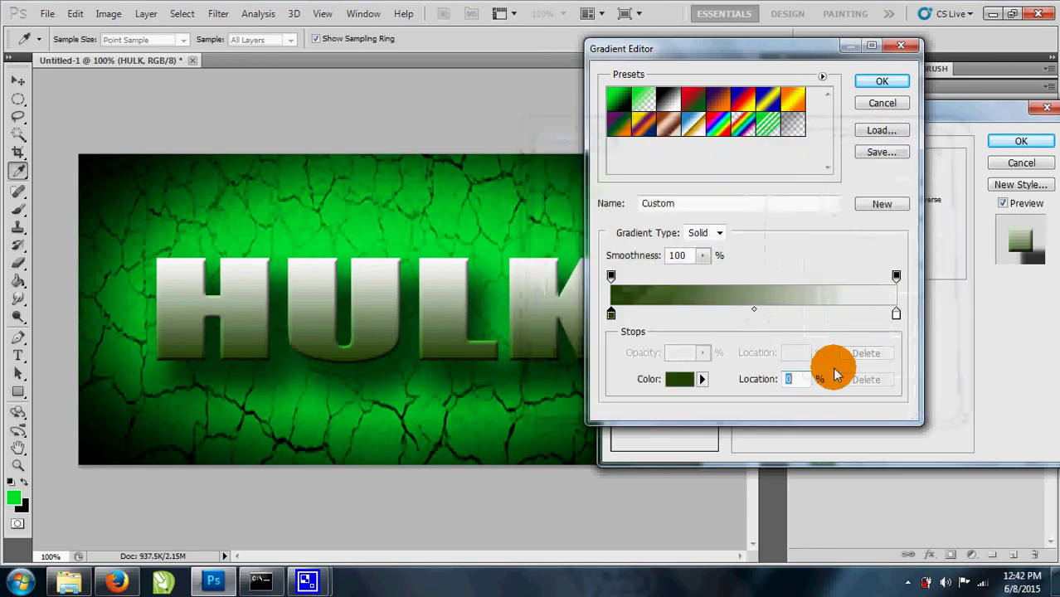
# Set the gradient's right colour stop to 002006 and accept the gradient
pyautogui.click(896, 316)
pyautogui.click(680, 379)
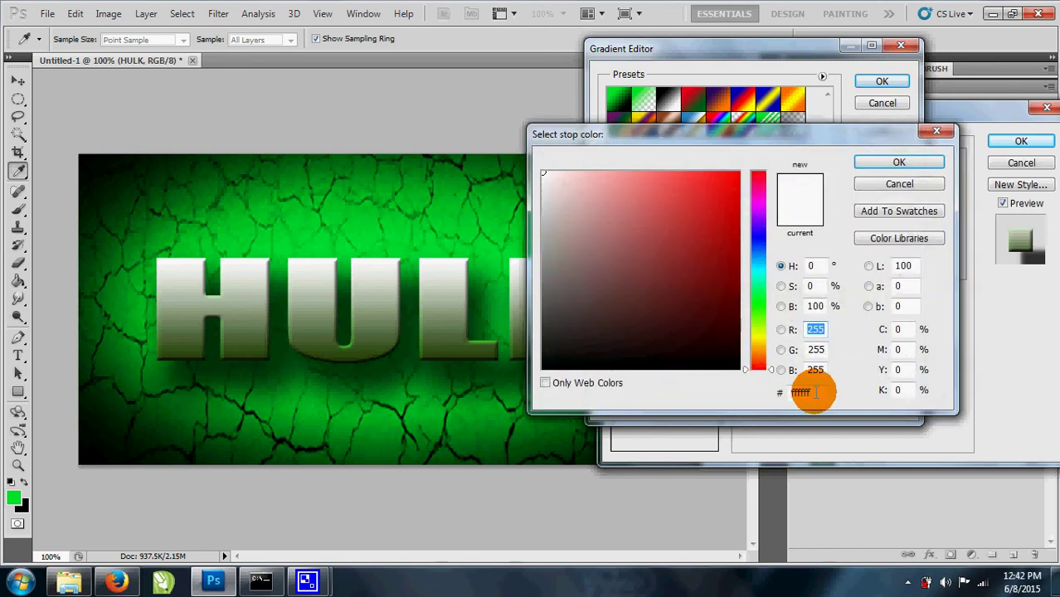
pyautogui.moveTo(826, 392); pyautogui.dragTo(769, 392)
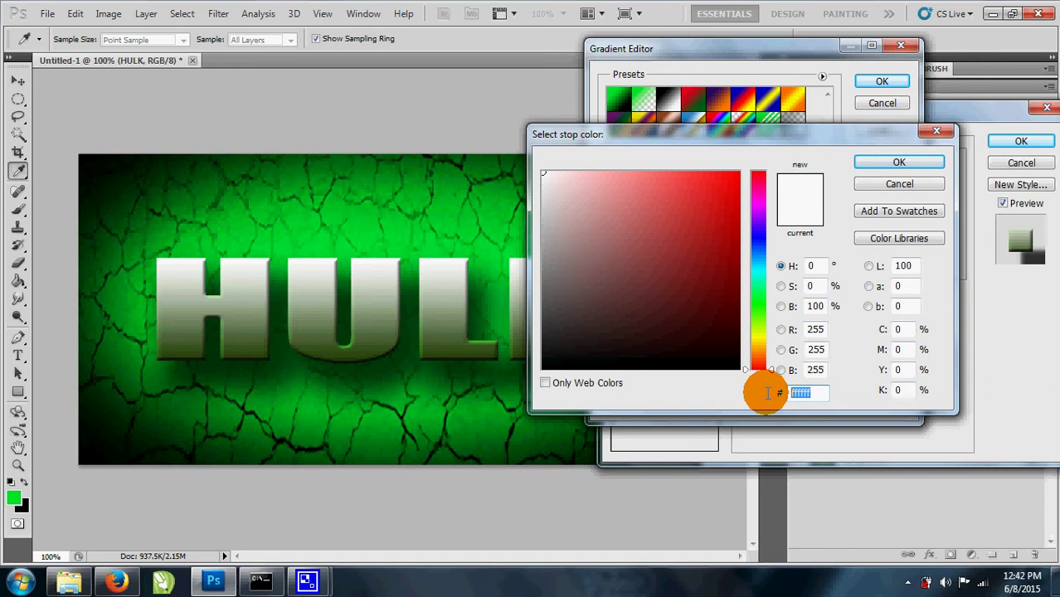
pyautogui.write('002006')
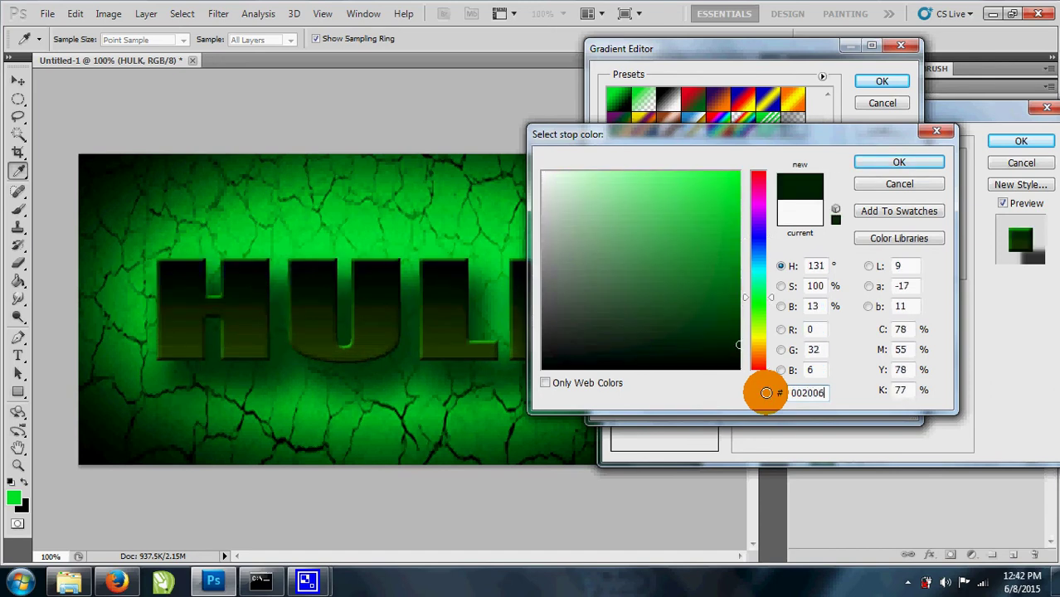
pyautogui.press('Return')
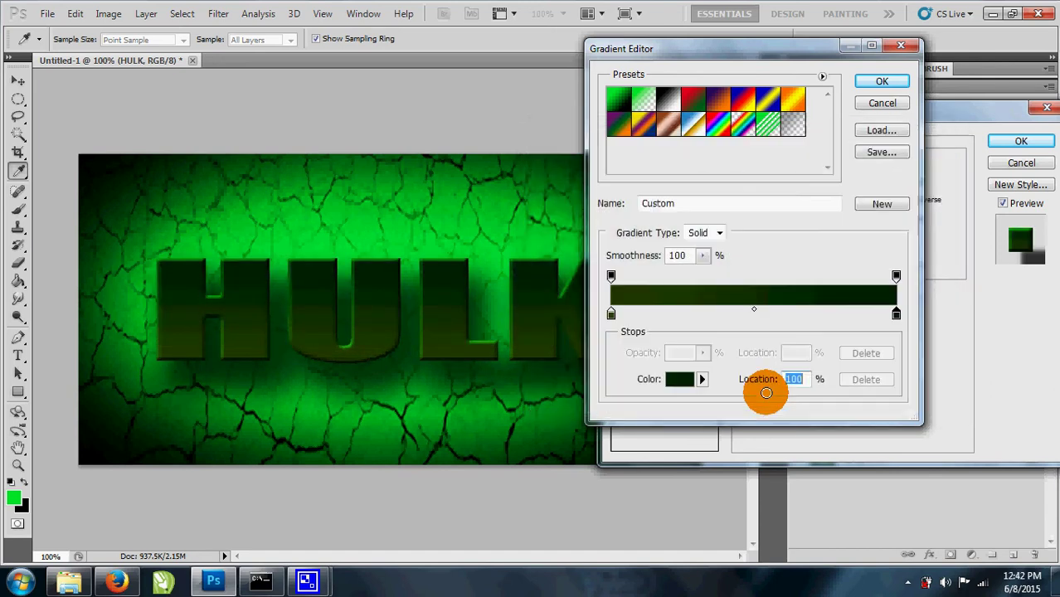
pyautogui.click(868, 86)
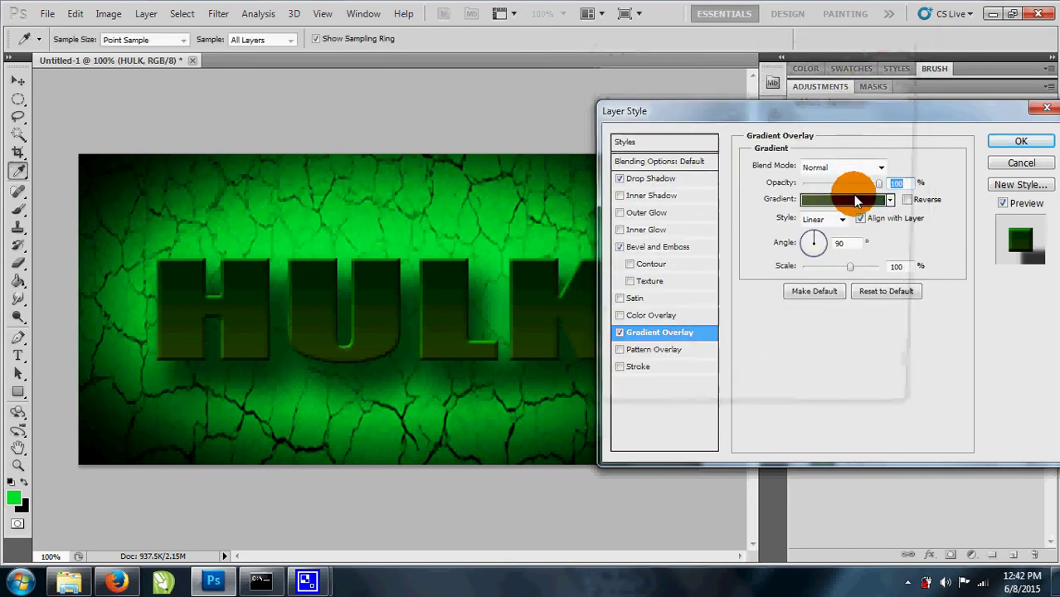
# Reverse the gradient overlay, apply the layer style, and drag retak.jpg into Photoshop again
pyautogui.click(858, 202)
pyautogui.click(882, 80)
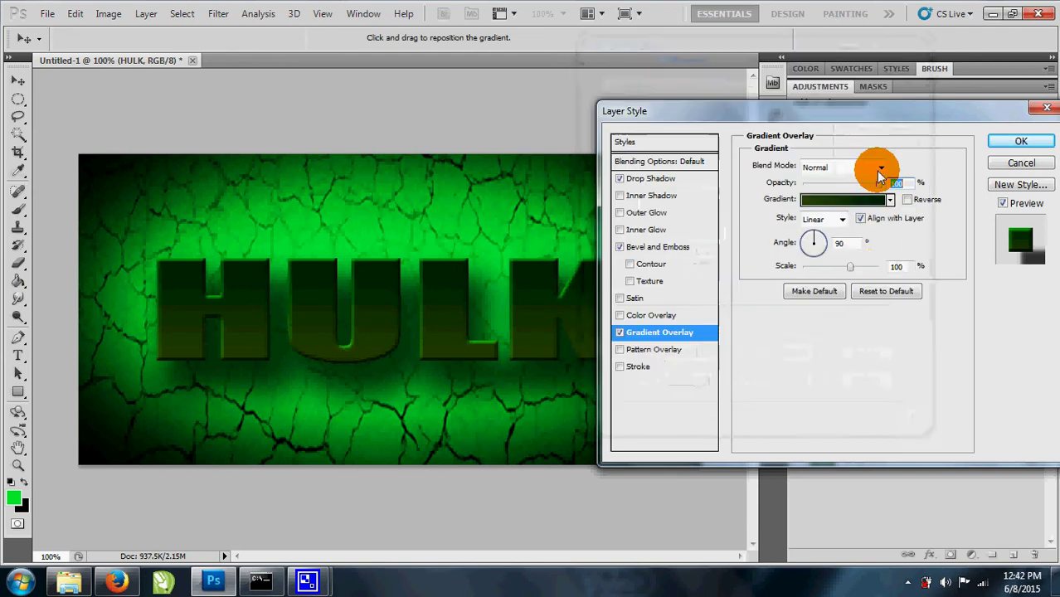
pyautogui.click(909, 201)
pyautogui.click(1022, 143)
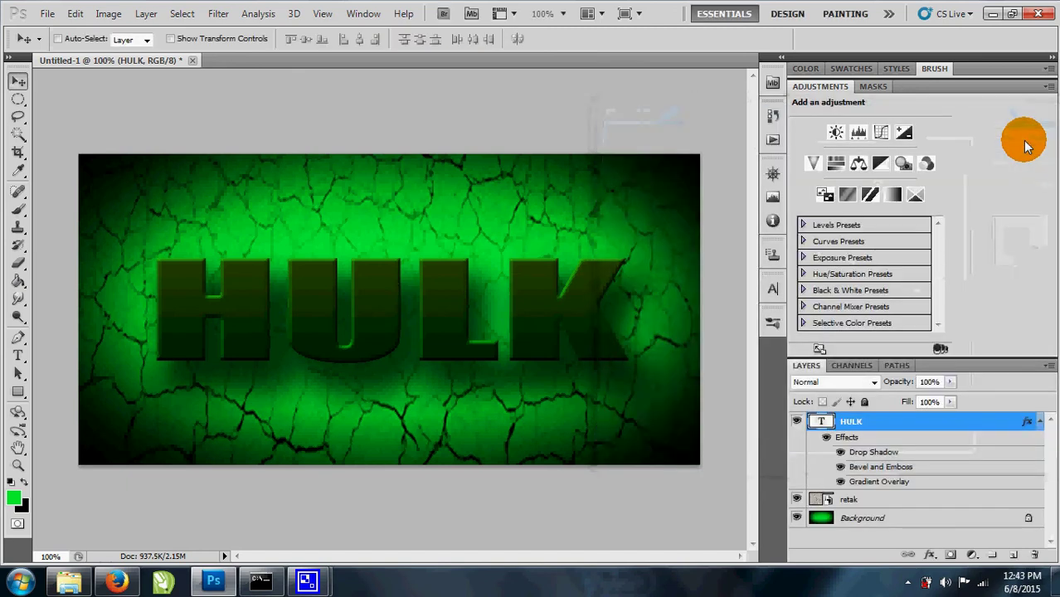
pyautogui.click(73, 572)
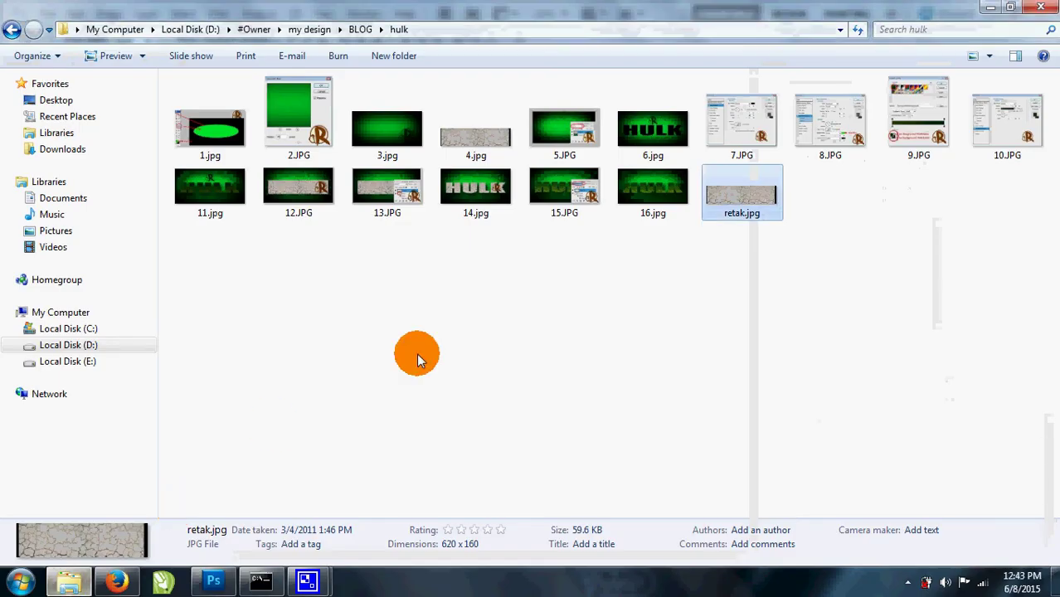
pyautogui.moveTo(699, 218); pyautogui.dragTo(412, 323)
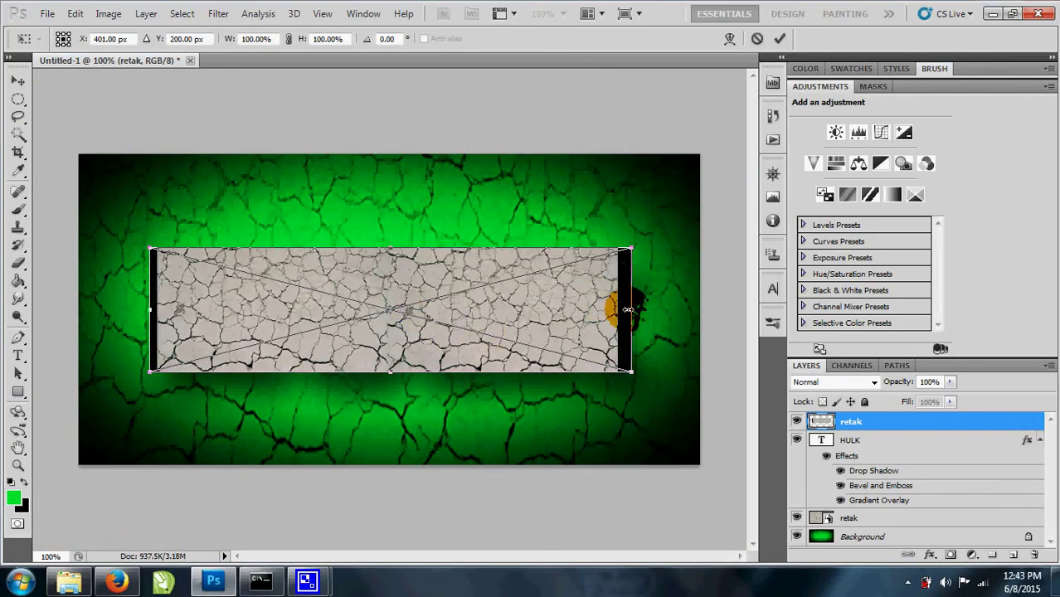
# Stretch the second retak texture to about 120% × 132% over the HULK lettering
pyautogui.moveTo(633, 311); pyautogui.dragTo(678, 311)
pyautogui.moveTo(389, 372)
pyautogui.mouseDown()
pyautogui.moveTo(402, 244)
pyautogui.moveTo(391, 231)
pyautogui.mouseUp()
pyautogui.moveTo(511, 275)
pyautogui.mouseDown()
pyautogui.moveTo(386, 422)
pyautogui.moveTo(386, 381)
pyautogui.mouseUp()
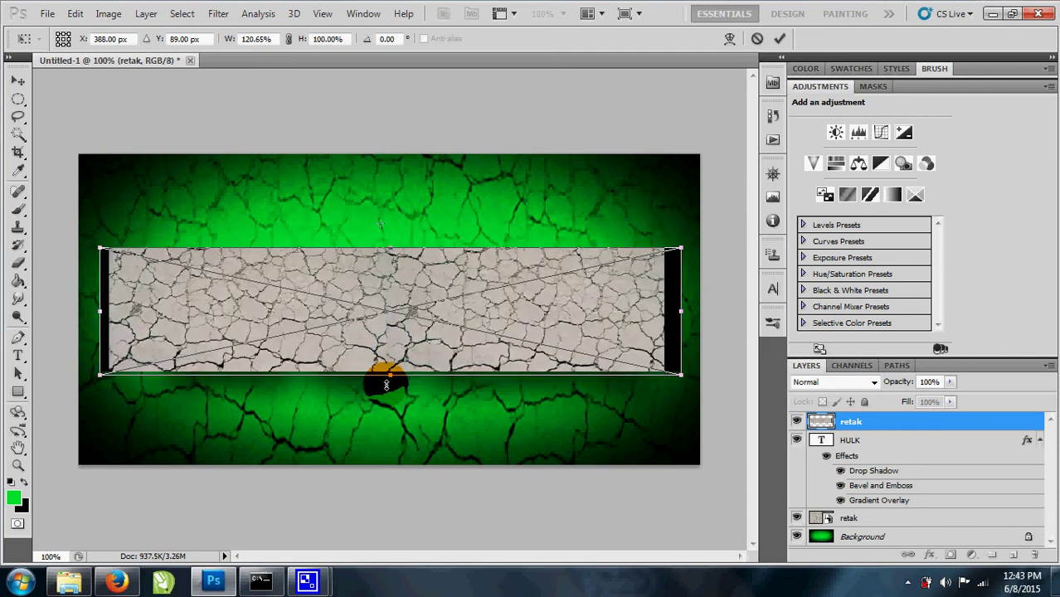
pyautogui.moveTo(390, 248); pyautogui.dragTo(391, 230)
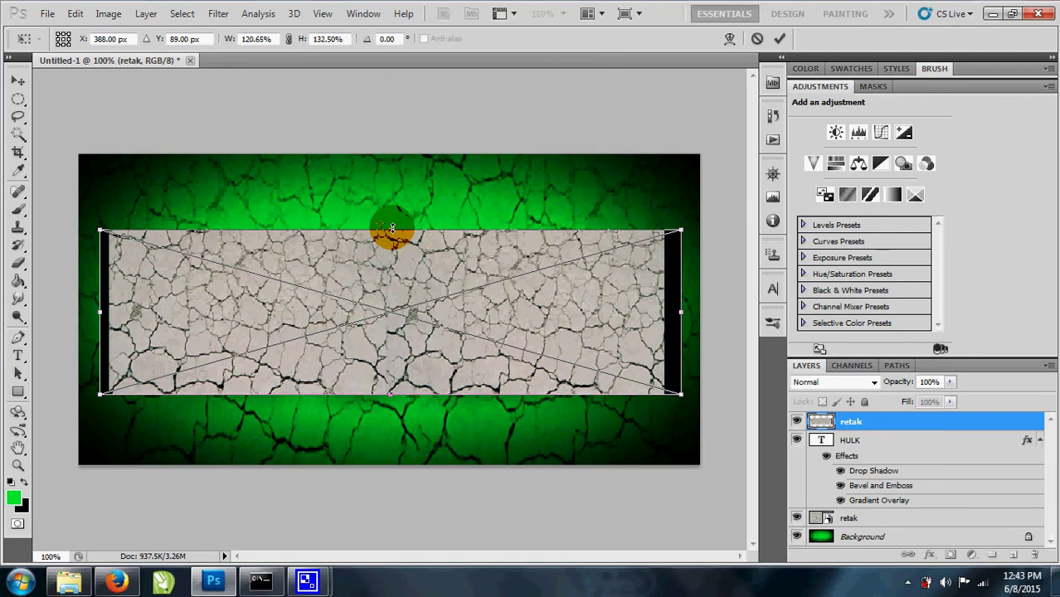
pyautogui.press('Return')
pyautogui.click(876, 425)
# Rasterize the retak texture layer
pyautogui.doubleClick(866, 422)
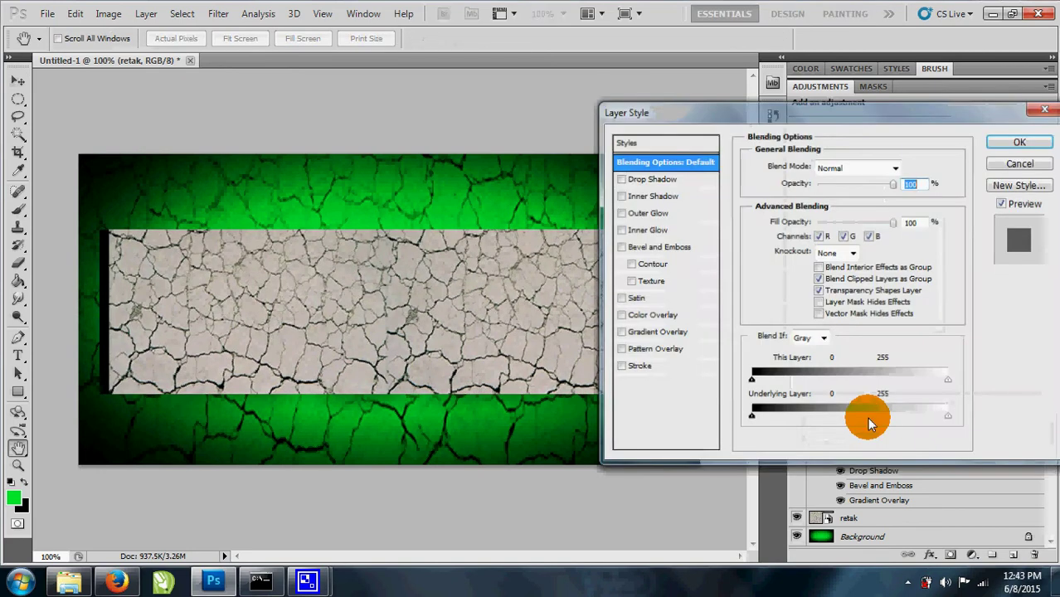
pyautogui.click(998, 176)
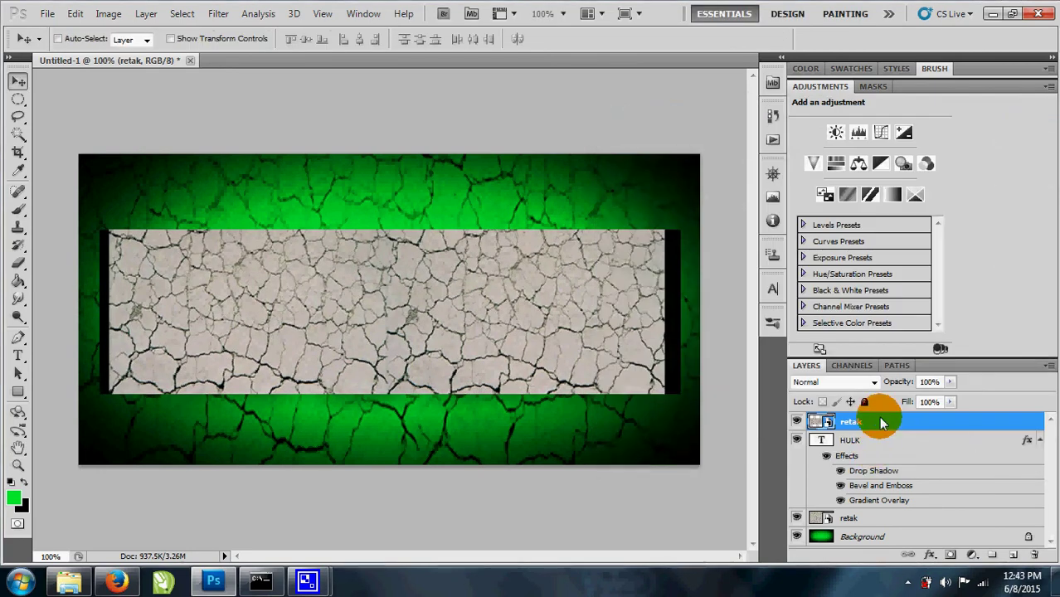
pyautogui.rightClick(878, 421)
pyautogui.click(813, 318)
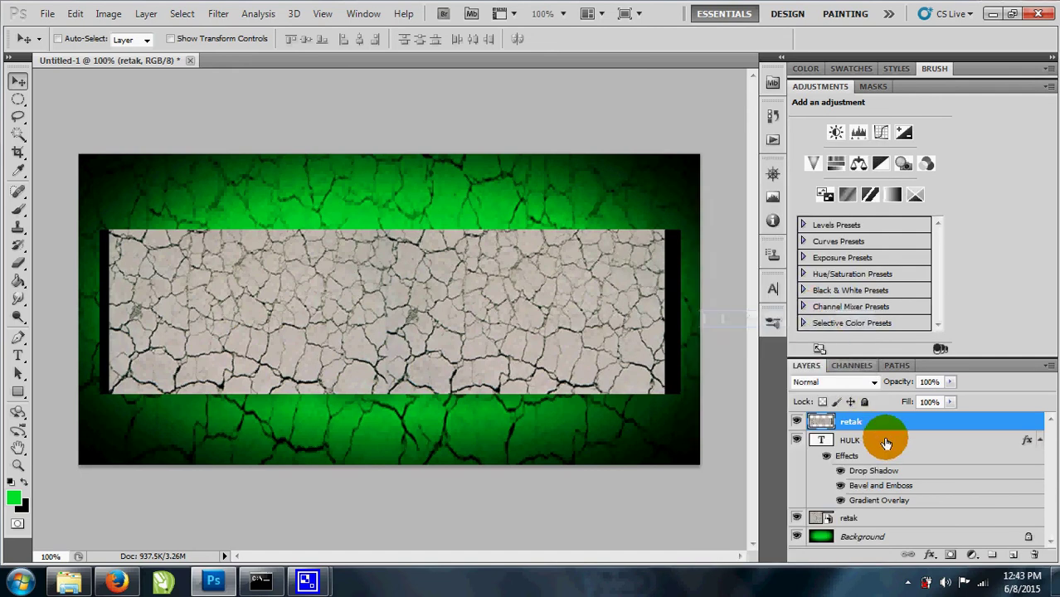
# Try Overlay blending on the retak texture, then return it to Normal
pyautogui.click(867, 384)
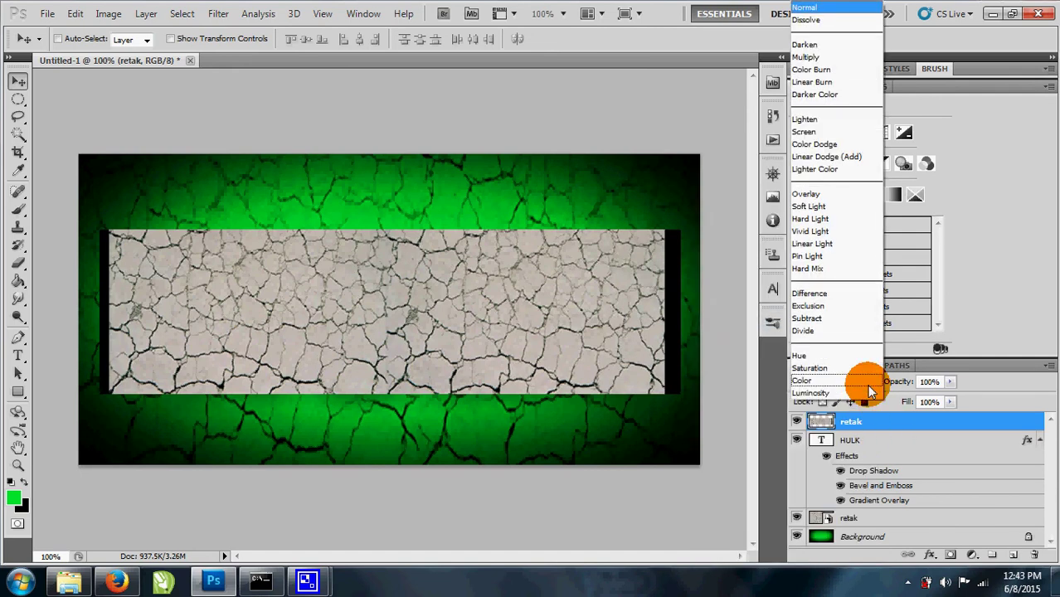
pyautogui.click(831, 195)
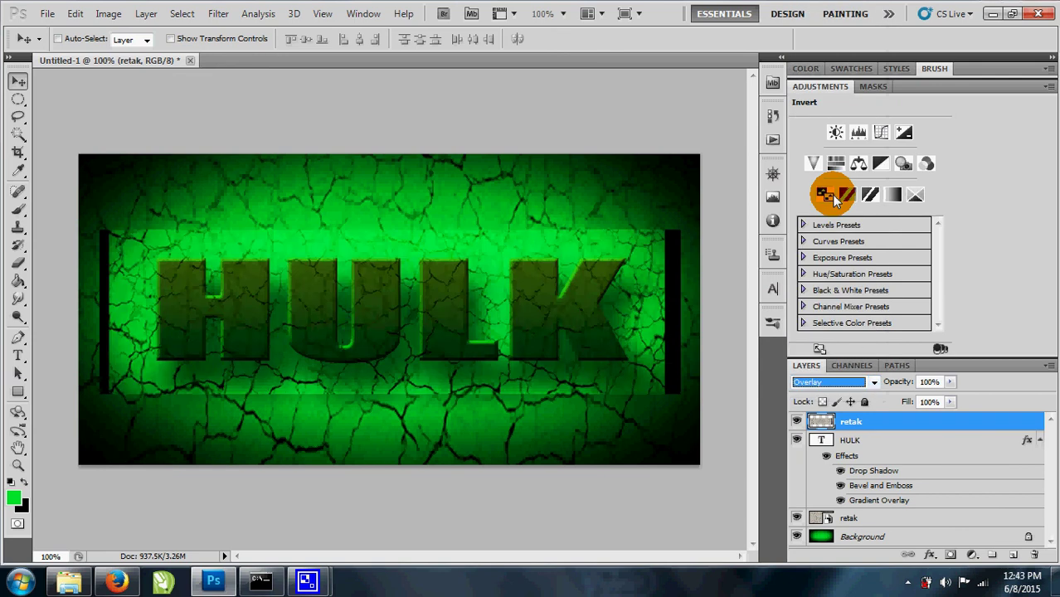
pyautogui.click(868, 387)
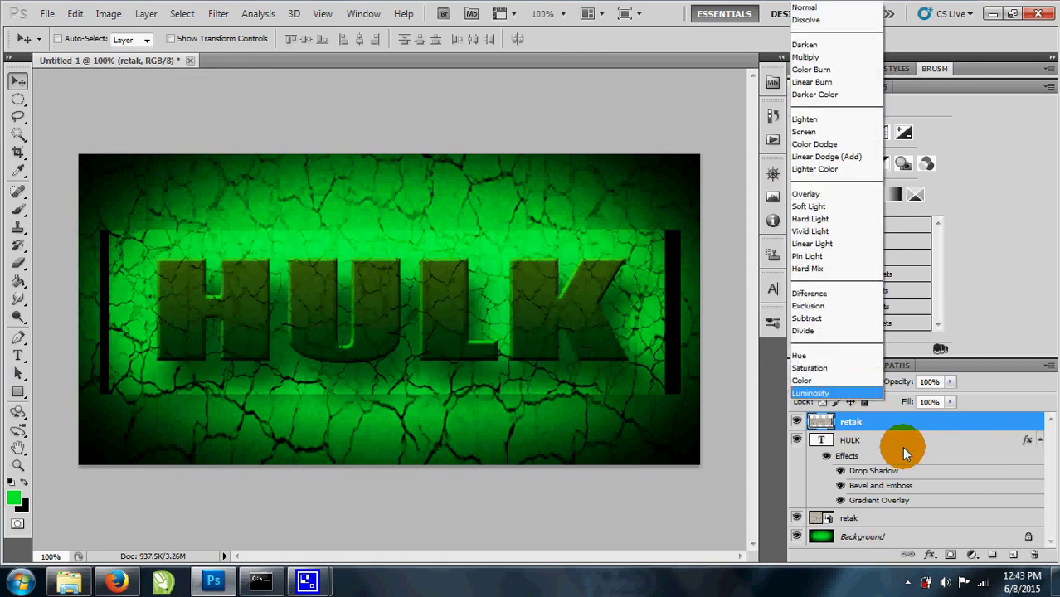
pyautogui.click(902, 440)
pyautogui.click(859, 387)
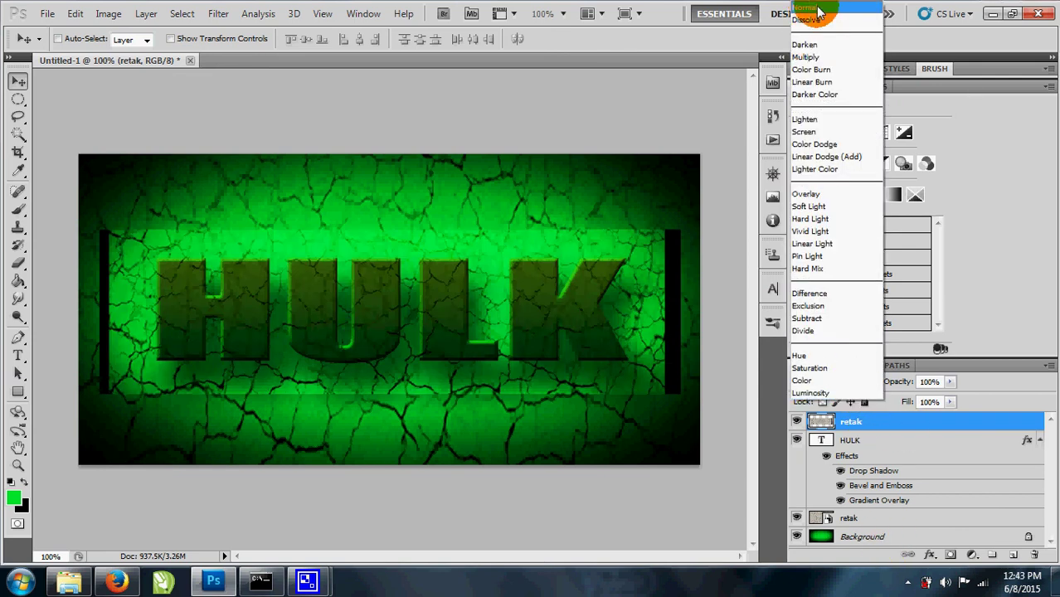
pyautogui.click(817, 10)
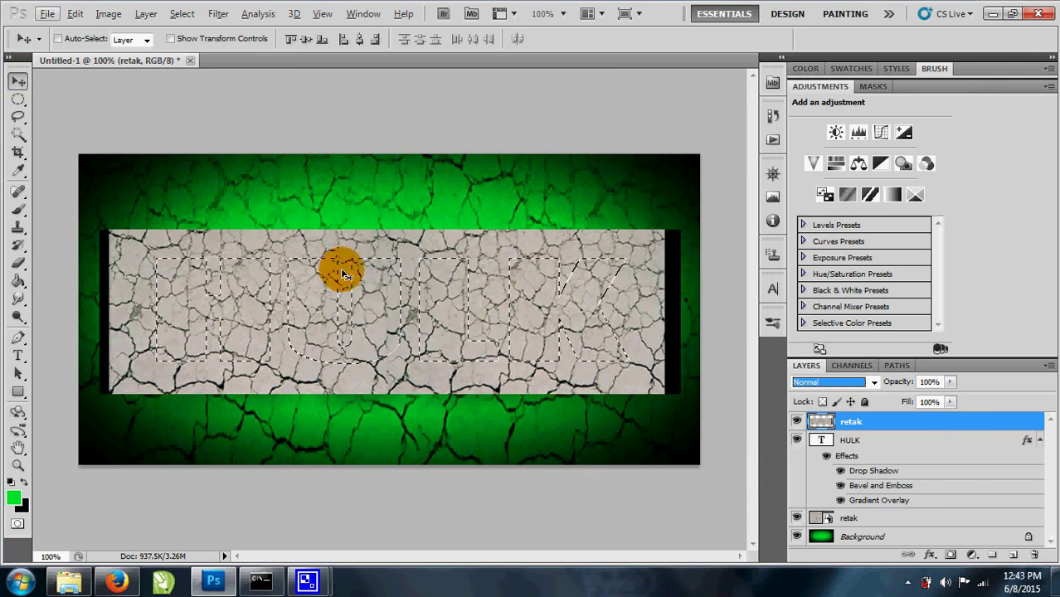
# Invert the HULK letter selection, delete the texture outside the letters, and deselect
pyautogui.moveTo(491, 352)
pyautogui.mouseDown()
pyautogui.moveTo(125, 202)
pyautogui.moveTo(208, 276)
pyautogui.mouseUp()
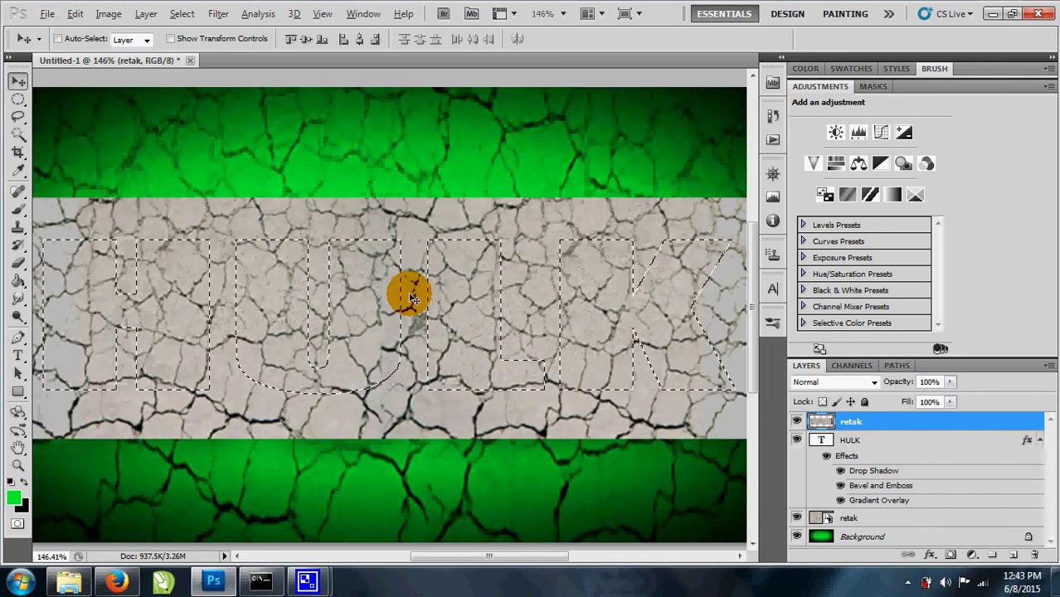
pyautogui.moveTo(394, 299)
pyautogui.mouseDown()
pyautogui.moveTo(365, 353)
pyautogui.moveTo(449, 342)
pyautogui.mouseUp()
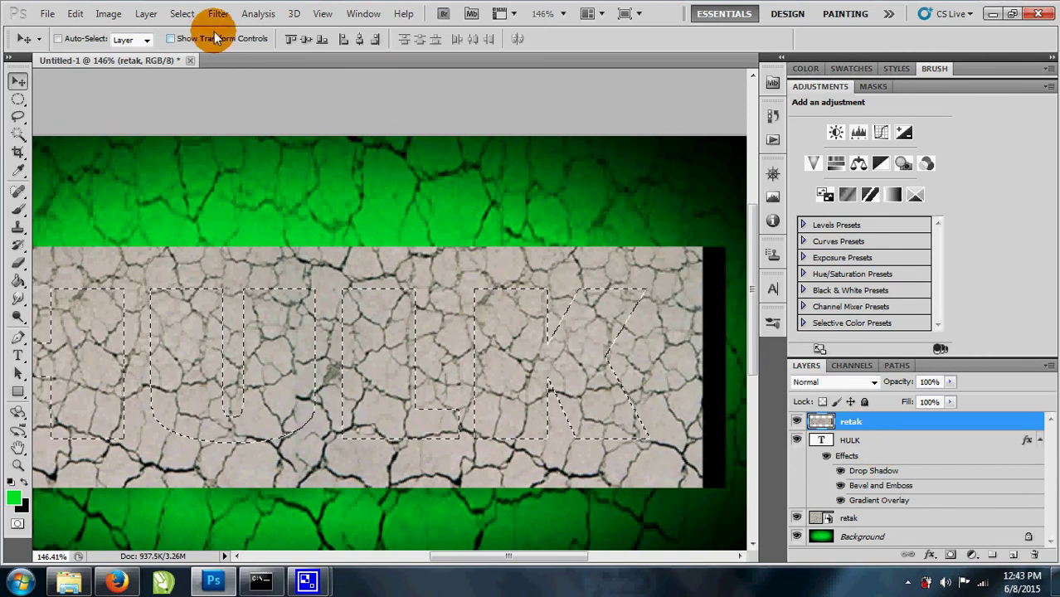
pyautogui.click(180, 15)
pyautogui.moveTo(219, 14)
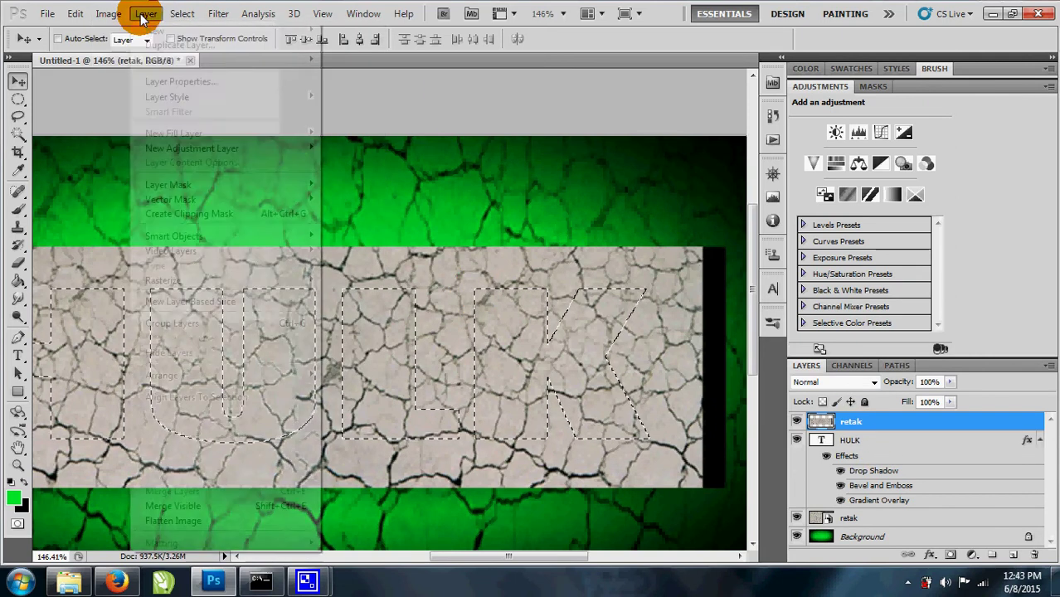
pyautogui.moveTo(182, 14)
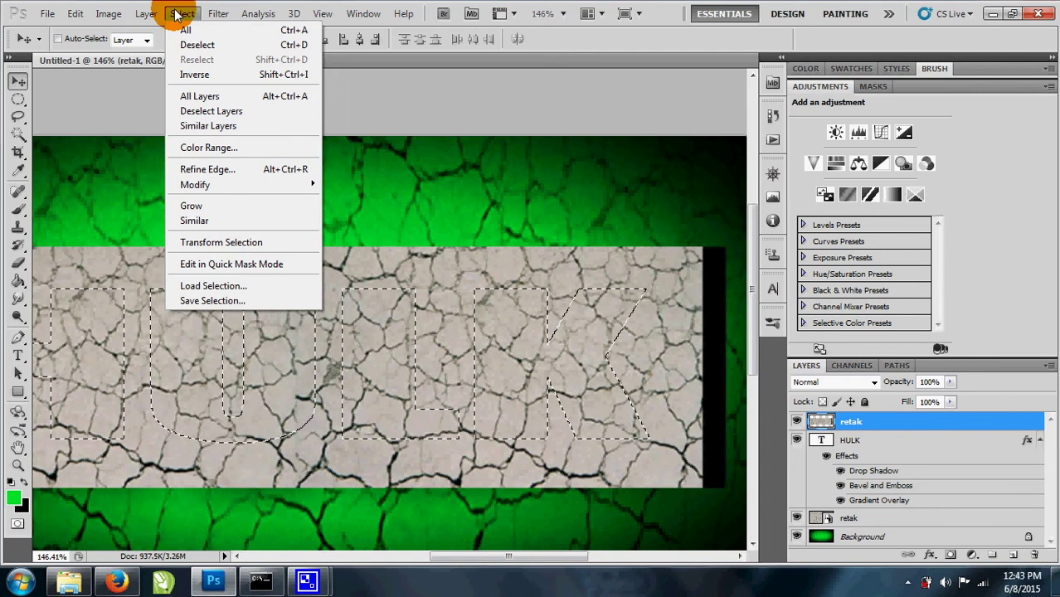
pyautogui.click(220, 77)
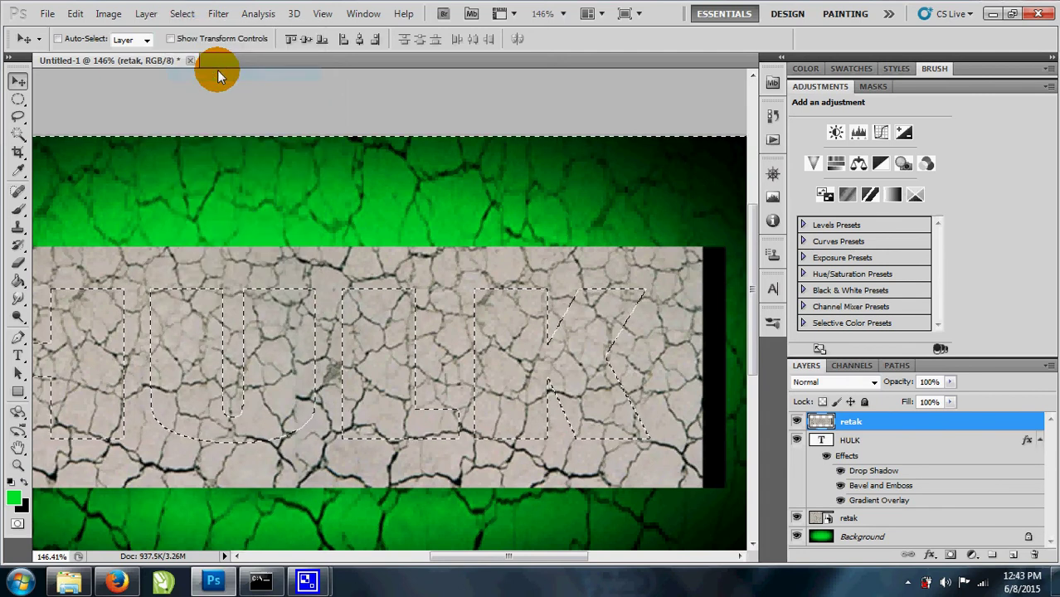
pyautogui.scroll(-2, 458, 265)
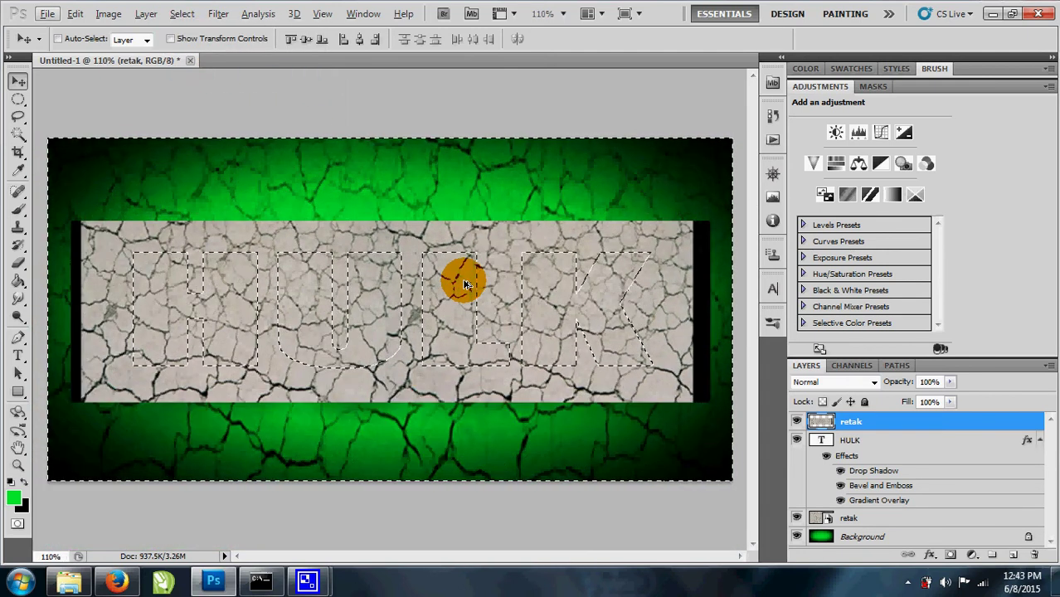
pyautogui.press('Delete')
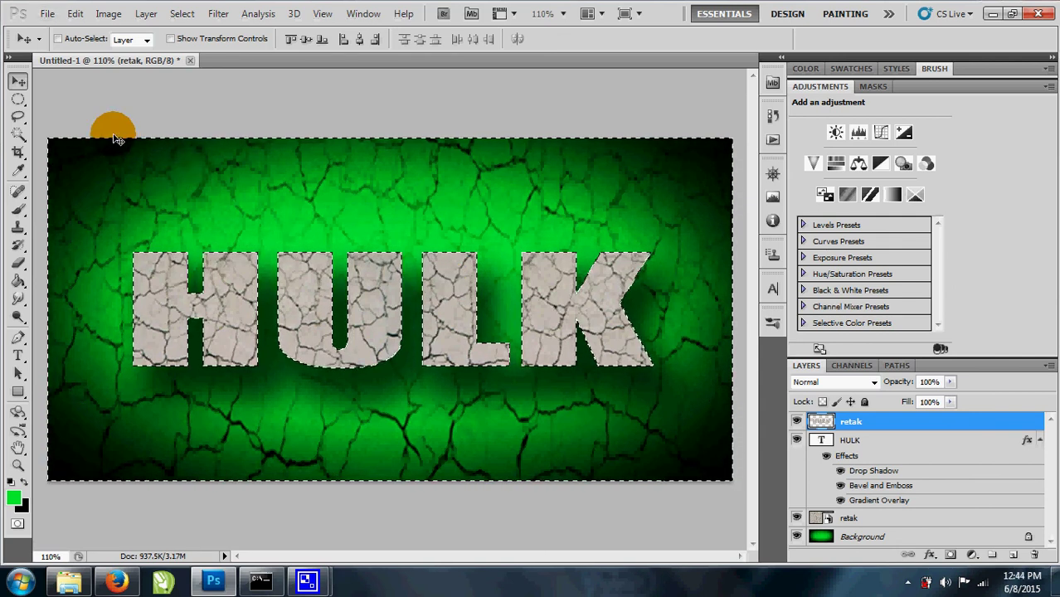
pyautogui.hotkey('ctrl', 'd')
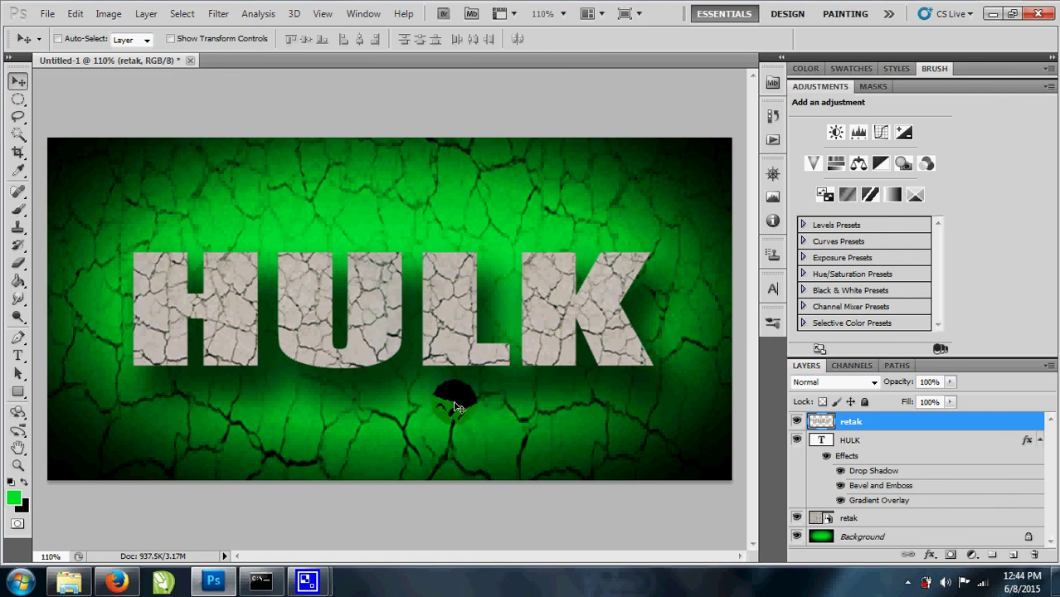
# Set the retak texture layer's blend mode to Vivid Light
pyautogui.click(601, 341)
pyautogui.click(830, 386)
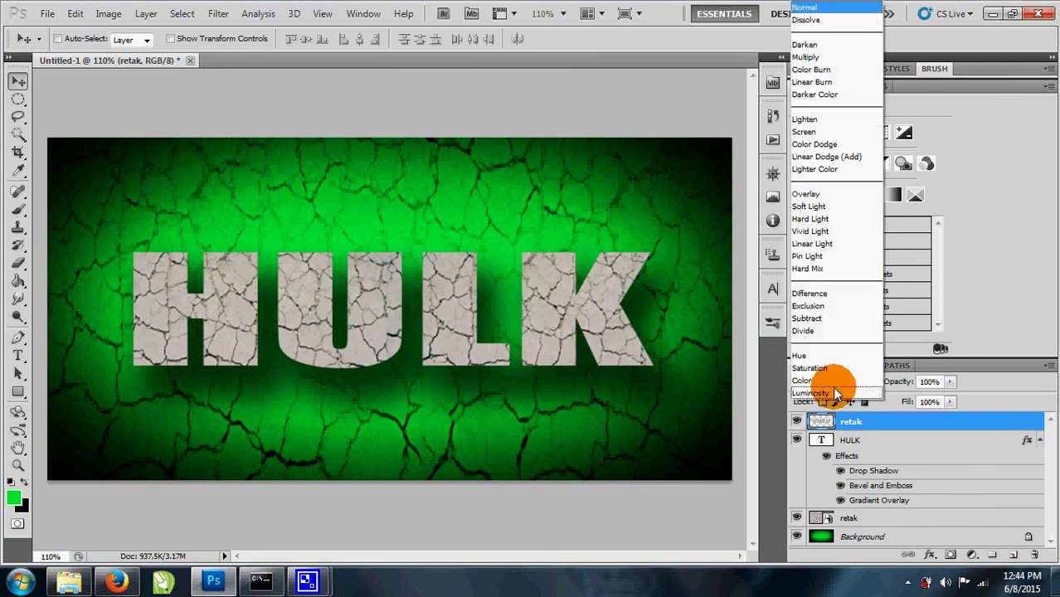
pyautogui.click(830, 233)
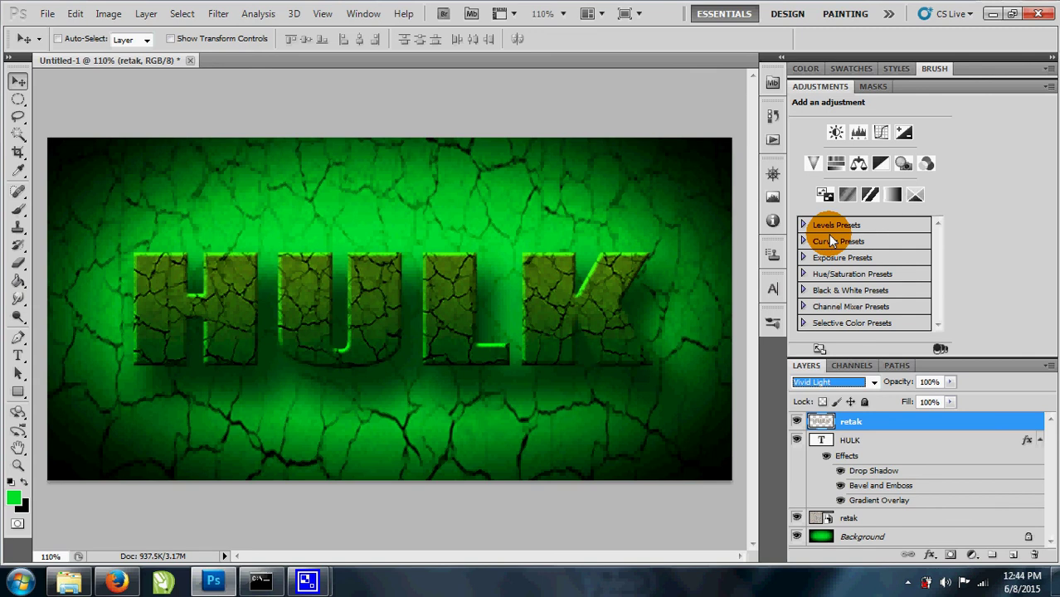
pyautogui.click(885, 509)
# Untick Reverse in the HULK layer's Gradient Overlay and apply the change
pyautogui.doubleClick(883, 502)
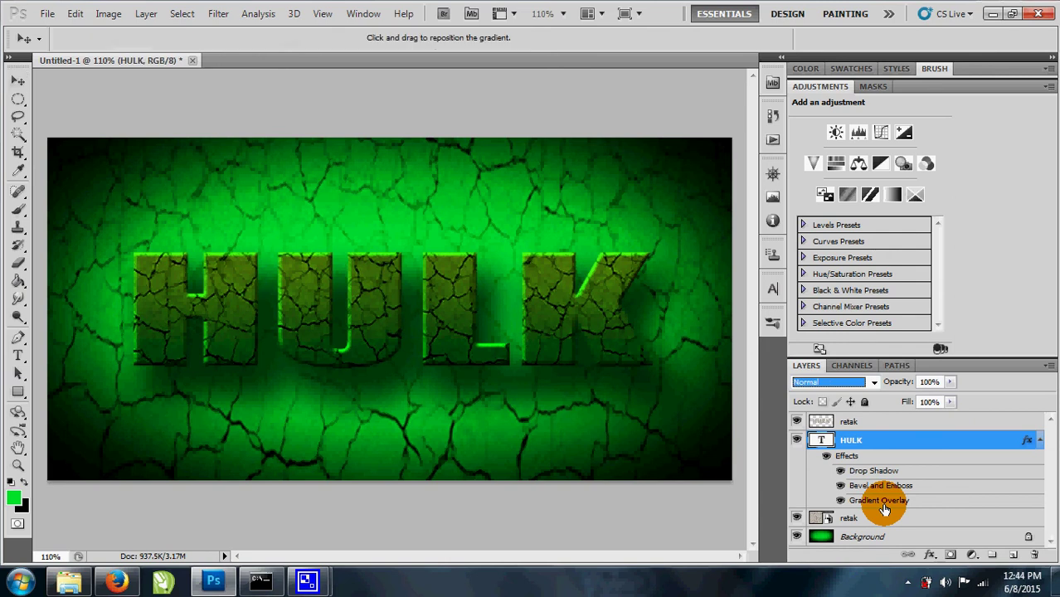
pyautogui.click(908, 199)
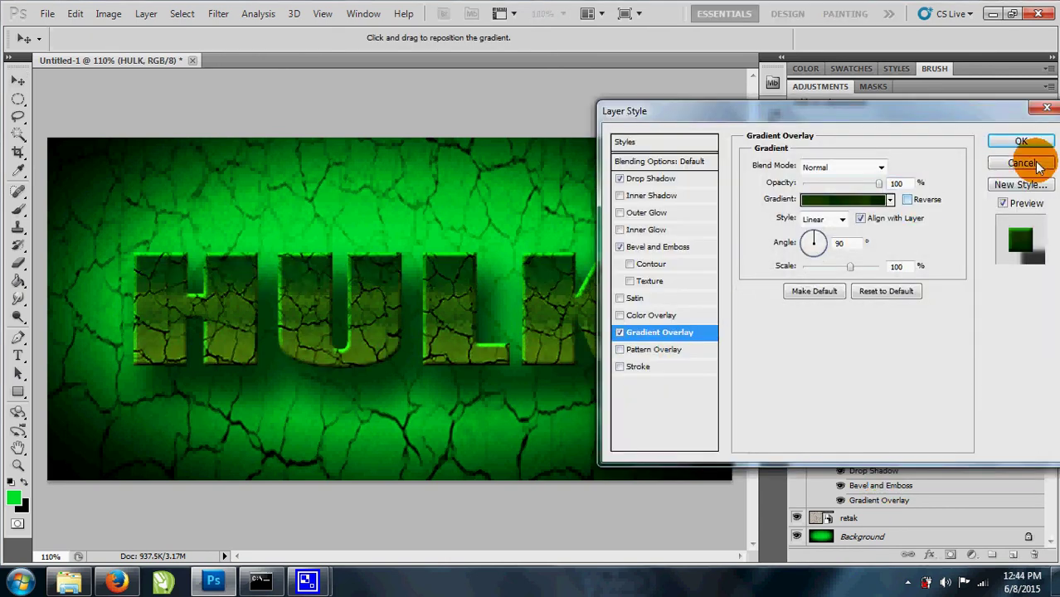
pyautogui.click(1022, 141)
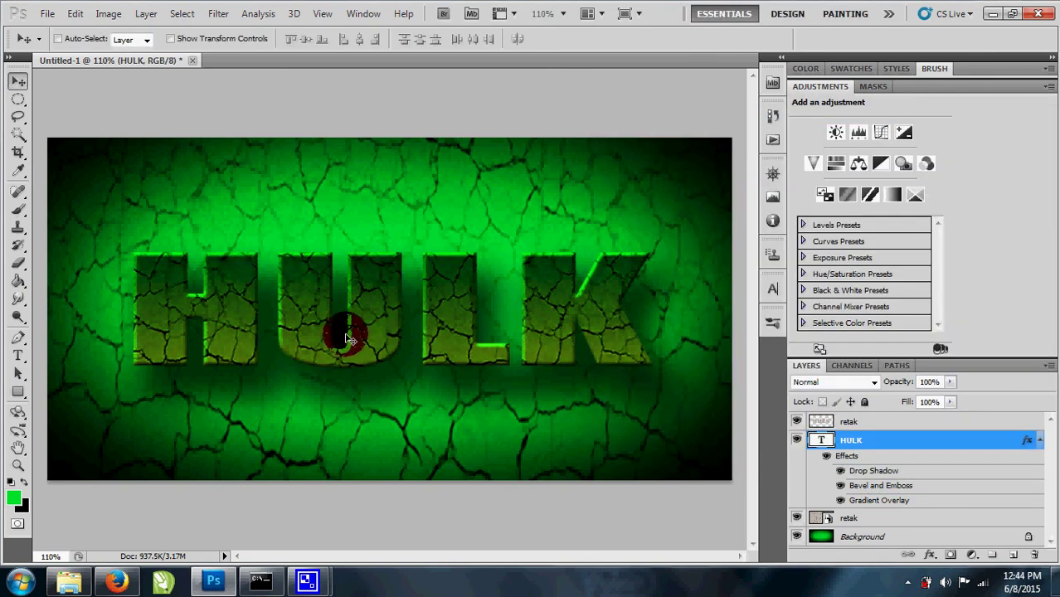
pyautogui.scroll(-2, 348, 339)
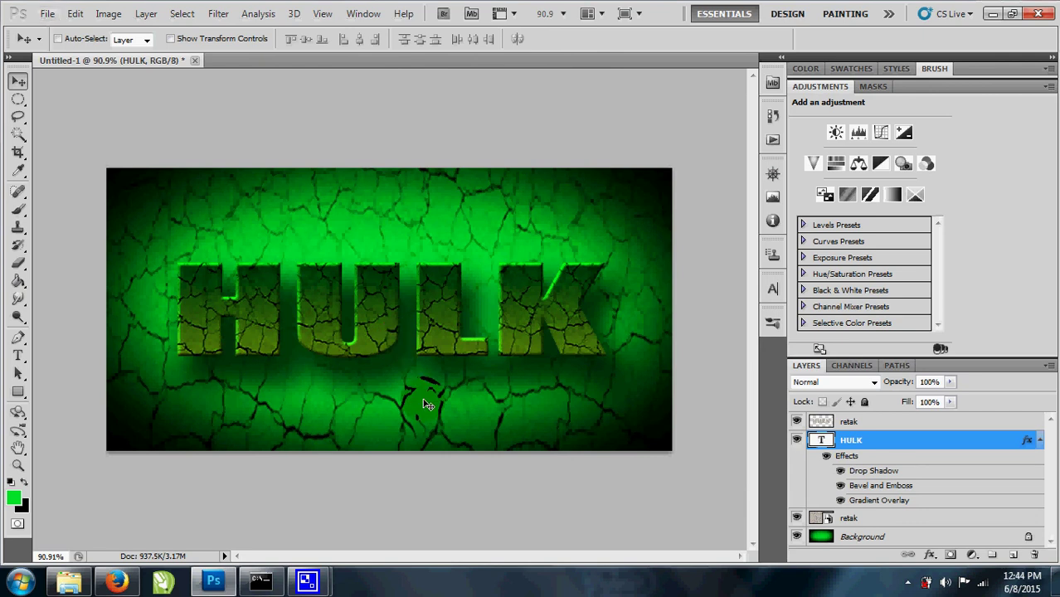